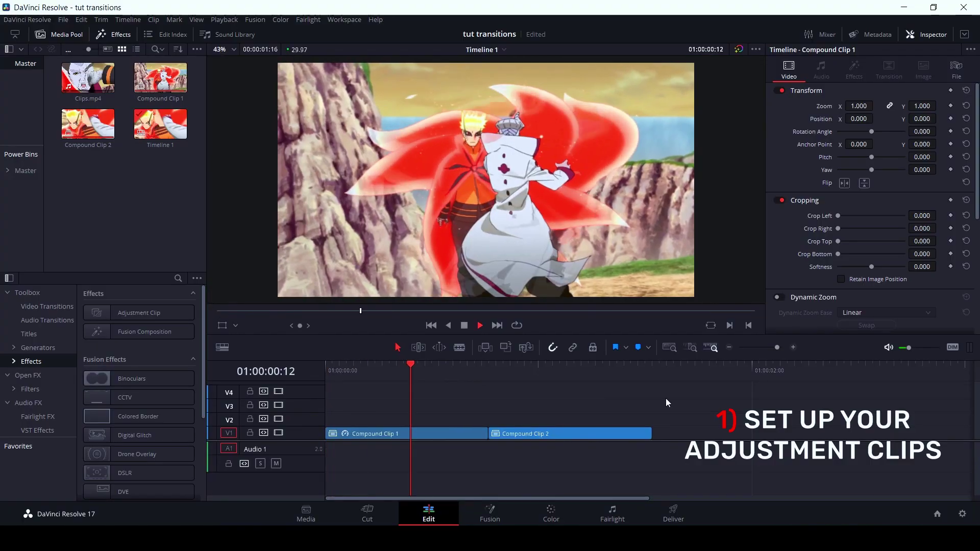
# Lay an adjustment clip on V2, split it at each compound clip's end, and delete the tail
pyautogui.press('space')
pyautogui.press('Home')
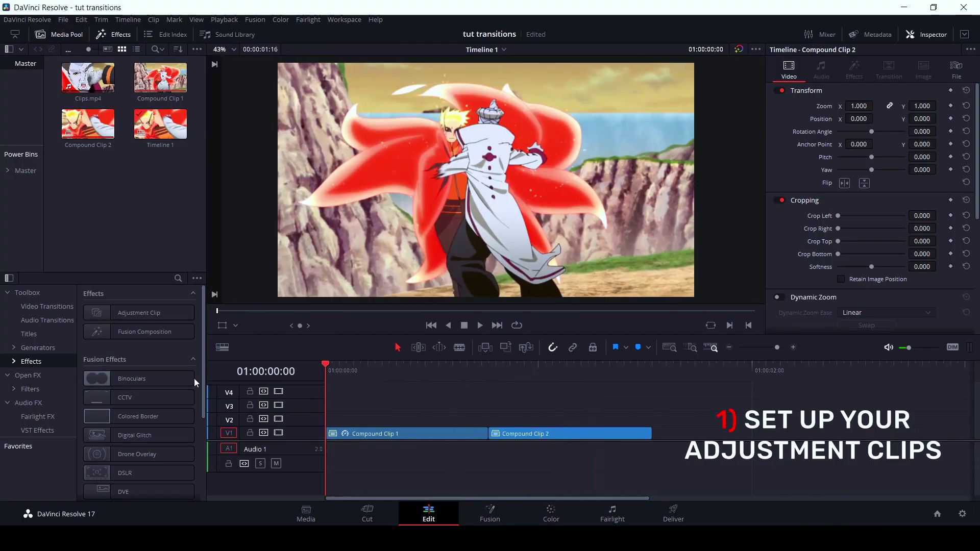
pyautogui.moveTo(139, 312); pyautogui.dragTo(333, 419)
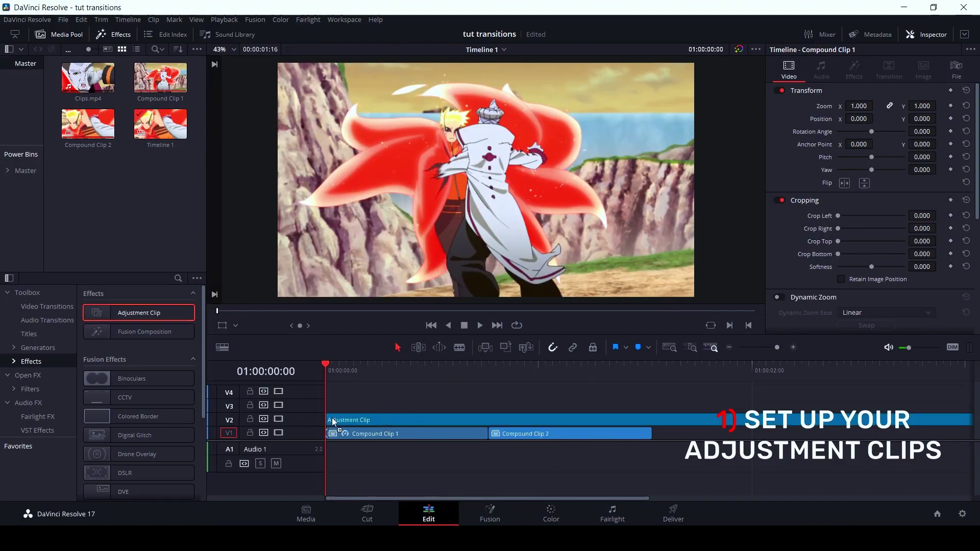
pyautogui.click(489, 369)
pyautogui.hotkey('ctrl', 'b')
pyautogui.moveTo(491, 370); pyautogui.dragTo(653, 369)
pyautogui.hotkey('ctrl', 'b')
pyautogui.click(694, 422)
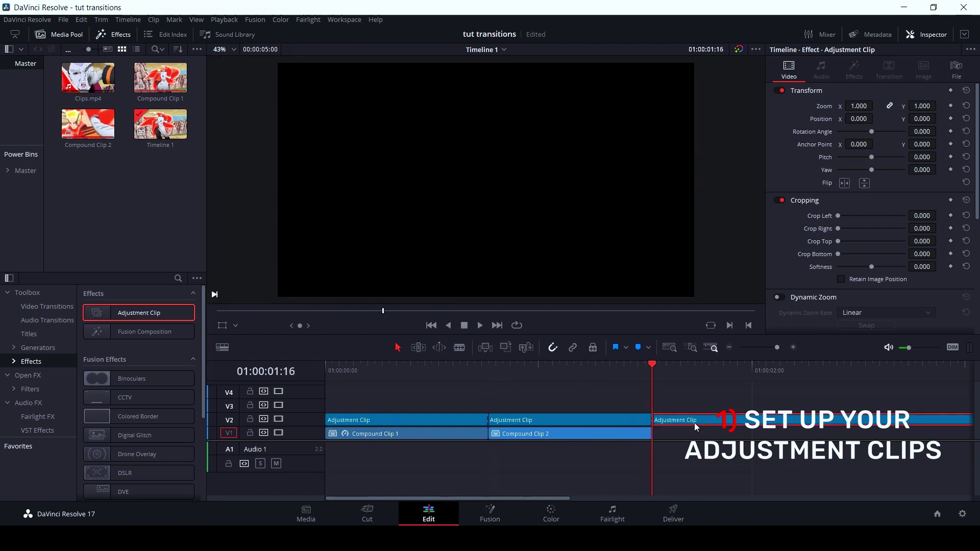
pyautogui.press('Delete')
# Save an adjustment clip to the Media Pool and place it on V3 over Compound Clip 1
pyautogui.click(451, 419)
pyautogui.click(519, 422)
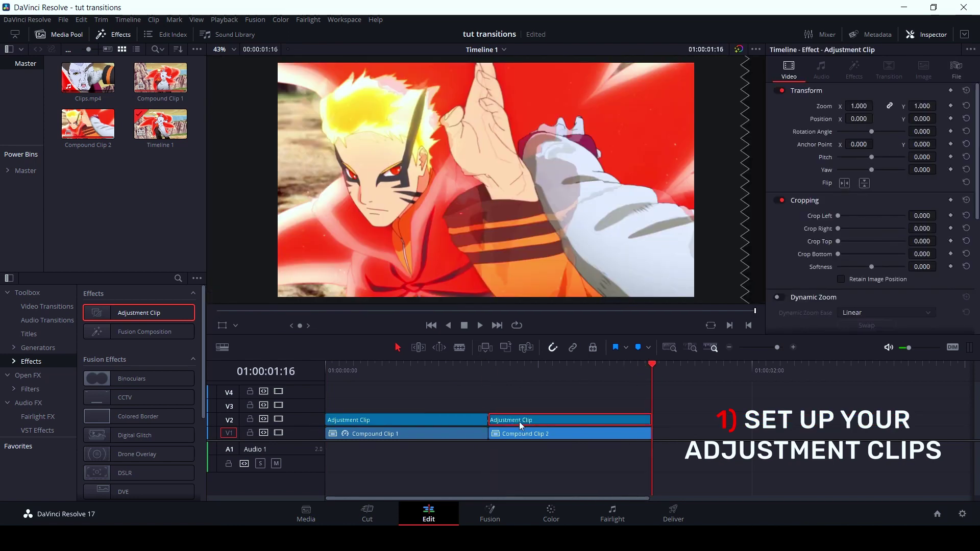
pyautogui.moveTo(411, 418); pyautogui.dragTo(184, 228)
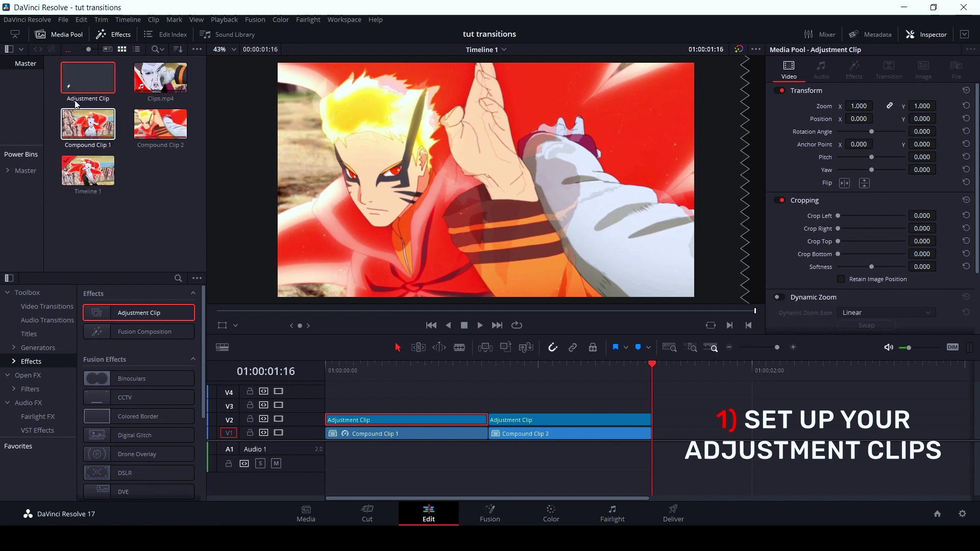
pyautogui.moveTo(87, 77); pyautogui.dragTo(325, 404)
pyautogui.moveTo(716, 420); pyautogui.dragTo(476, 421)
pyautogui.press('Delete')
# Paste a second adjustment clip, move both to V2, and colour them pink
pyautogui.click(477, 401)
pyautogui.hotkey('ctrl', 'c')
pyautogui.press('Up')
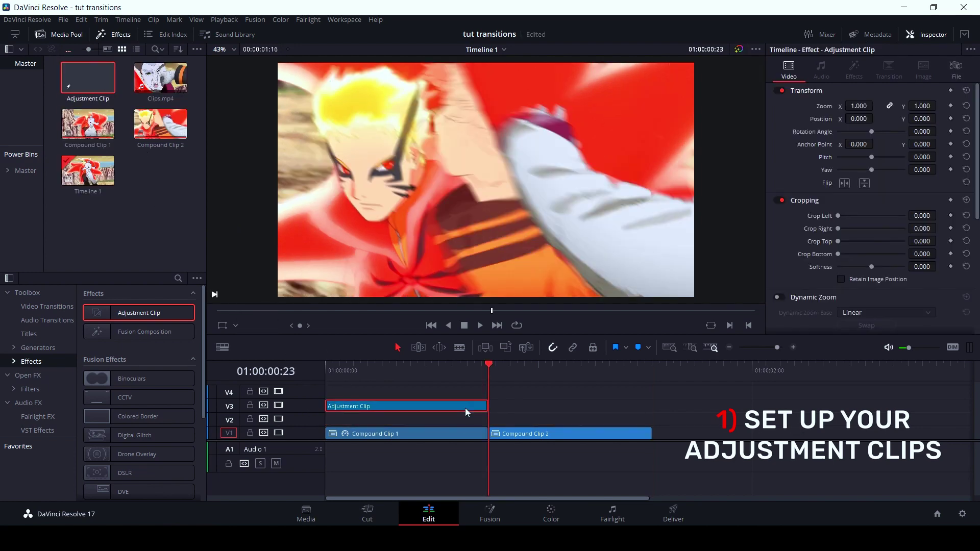
pyautogui.hotkey('ctrl', 'v')
pyautogui.moveTo(491, 418)
pyautogui.mouseDown()
pyautogui.moveTo(451, 406)
pyautogui.moveTo(452, 419)
pyautogui.mouseUp()
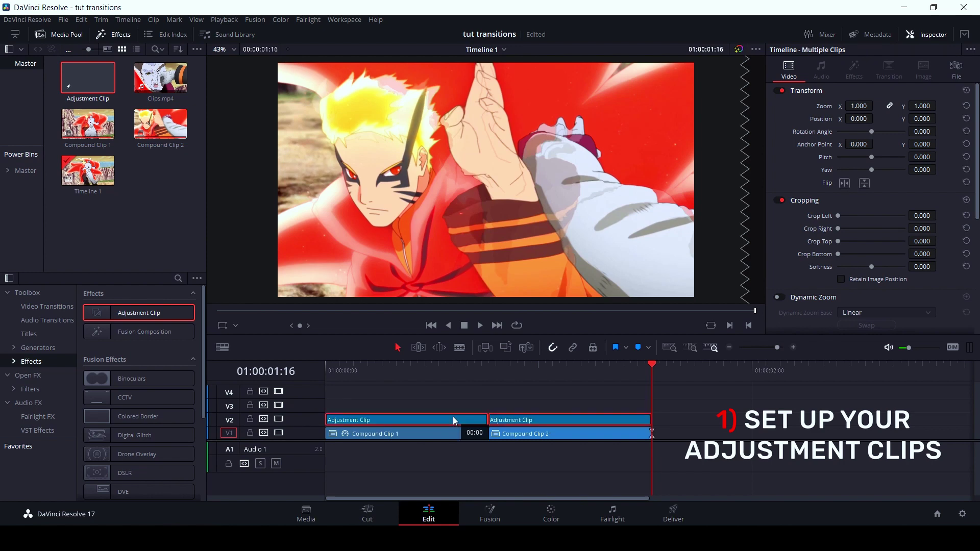
pyautogui.click(956, 69)
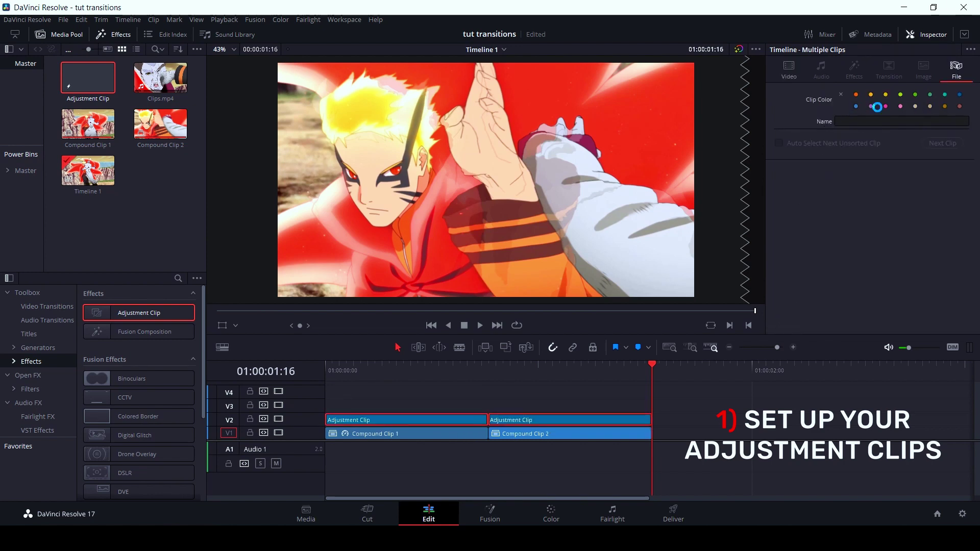
pyautogui.click(884, 106)
# Move the pink clips up to V3, paste copies on V2, and colour the V3 clips orange
pyautogui.press('Home')
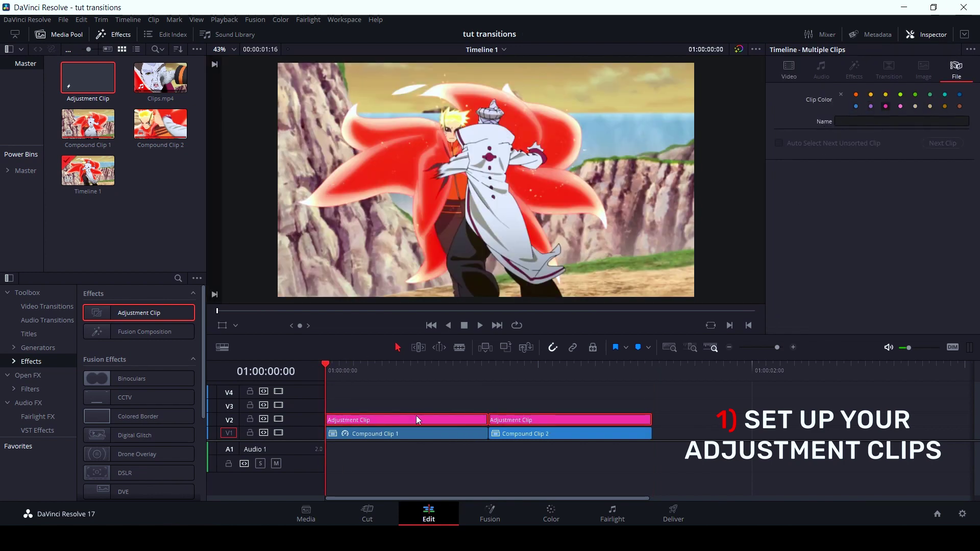
pyautogui.moveTo(416, 419); pyautogui.dragTo(414, 405)
pyautogui.hotkey('ctrl', 'v')
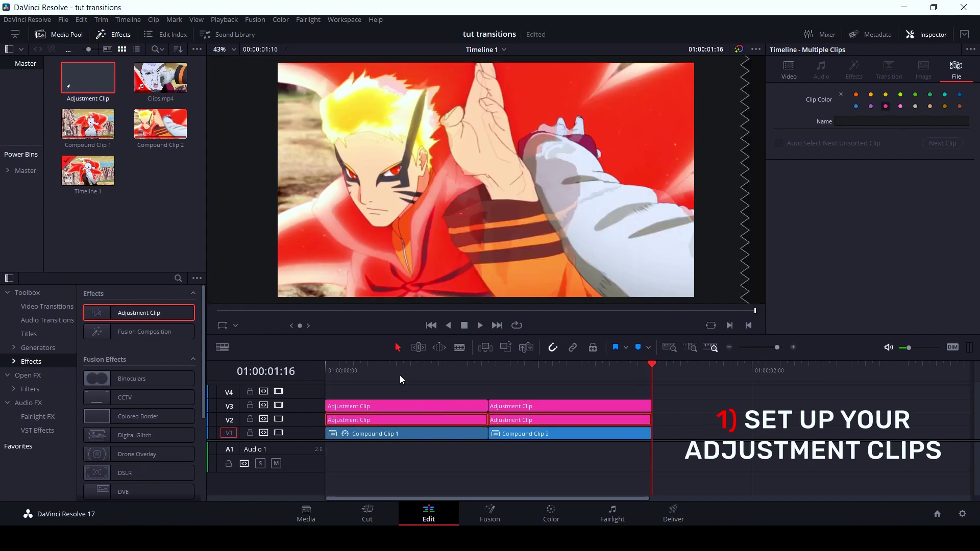
pyautogui.press('Home')
pyautogui.moveTo(523, 396); pyautogui.dragTo(481, 400)
pyautogui.click(856, 95)
pyautogui.click(729, 425)
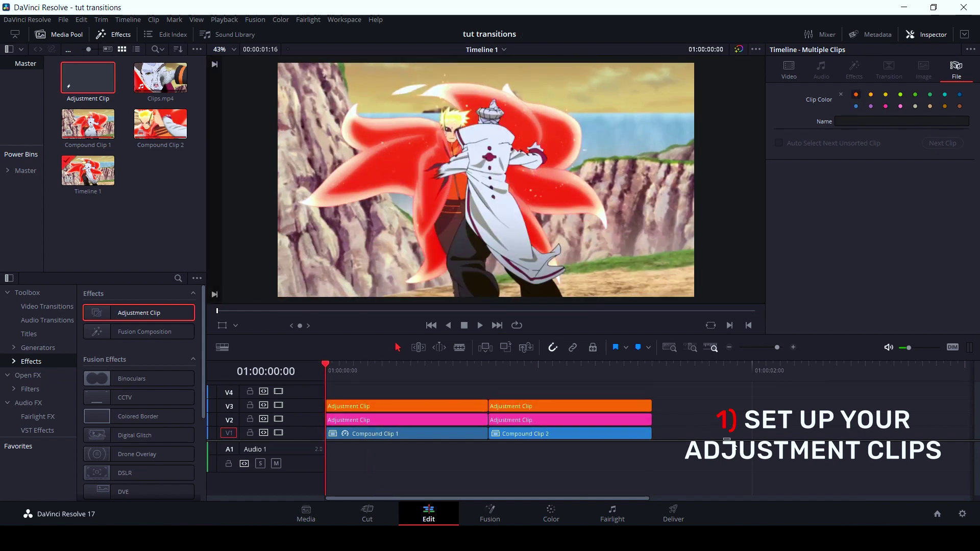
# Open the adjustment clip in Fusion and insert TransformPivot.setting between MediaIn1 and MediaOut1
pyautogui.click(795, 348)
pyautogui.click(729, 347)
pyautogui.click(490, 511)
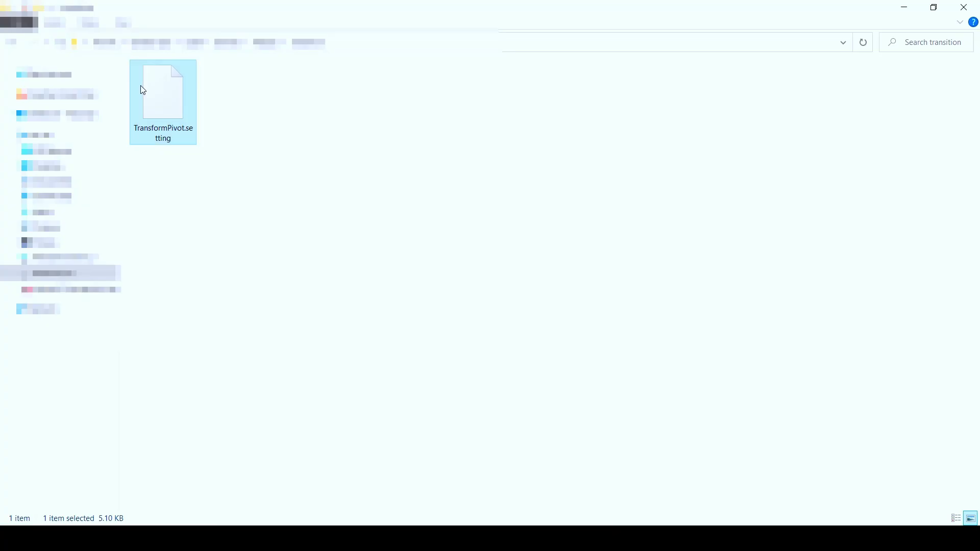
pyautogui.moveTo(142, 90); pyautogui.dragTo(502, 526)
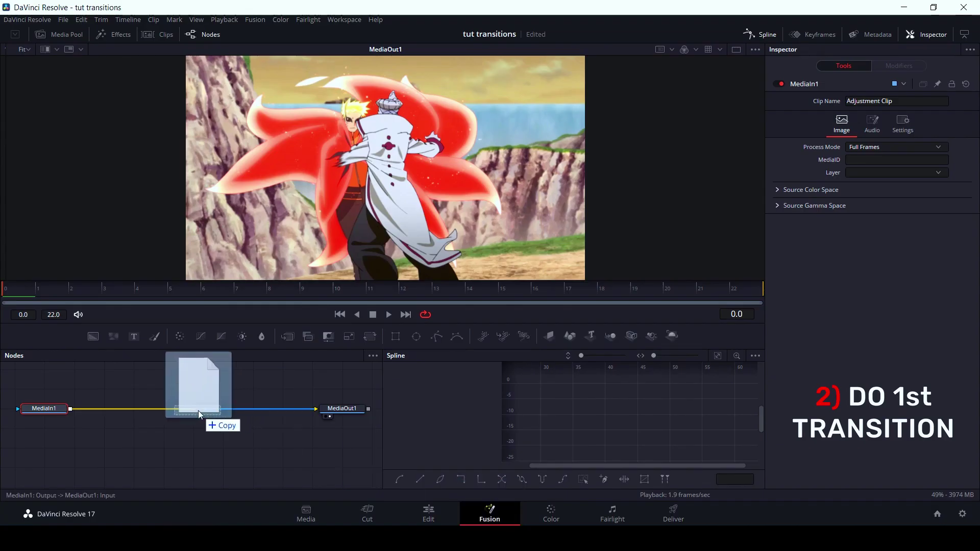
pyautogui.moveTo(503, 526); pyautogui.dragTo(199, 414)
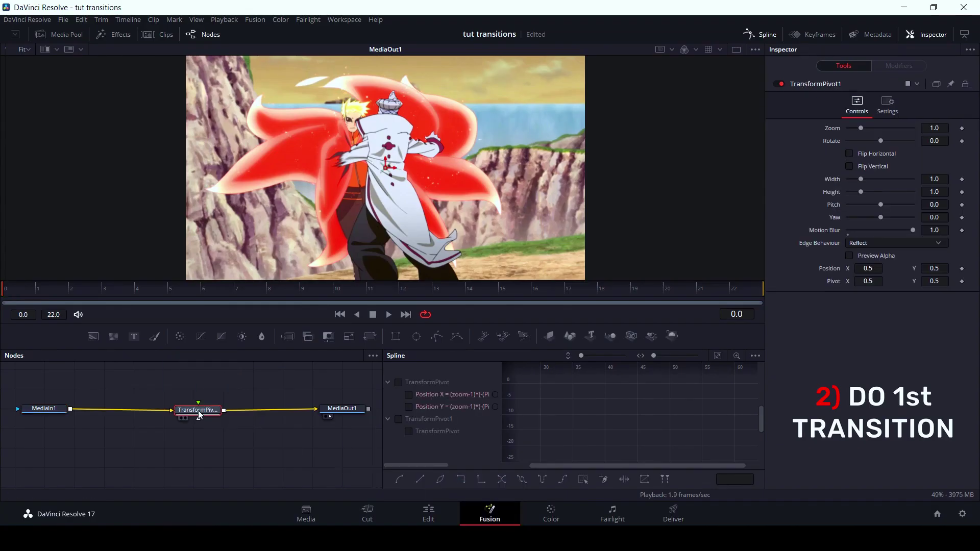
# Add Zoom and Rotate keyframes on TransformPivot1 at frame 0 and at the last frame, 23
pyautogui.click(961, 128)
pyautogui.click(962, 141)
pyautogui.click(733, 290)
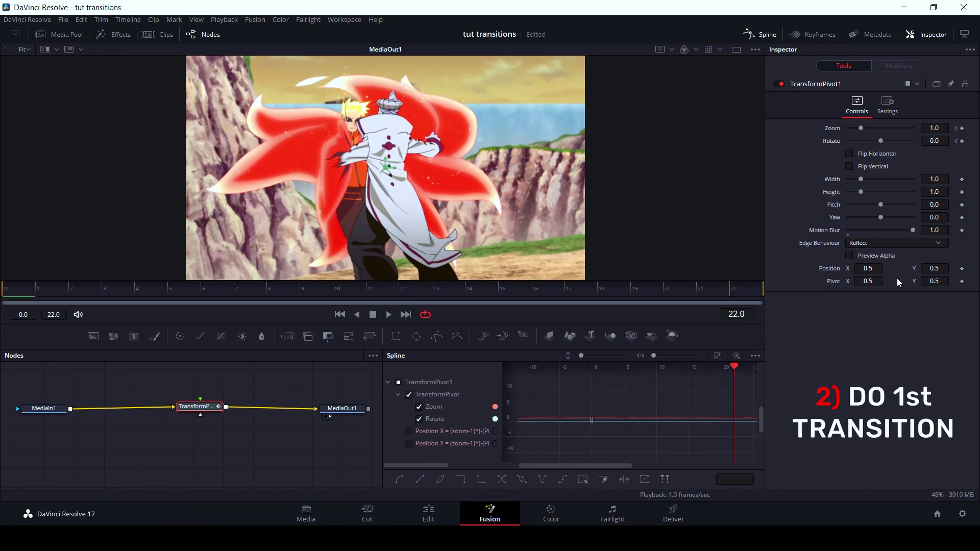
pyautogui.press('Right')
pyautogui.press('Left')
pyautogui.press('Right')
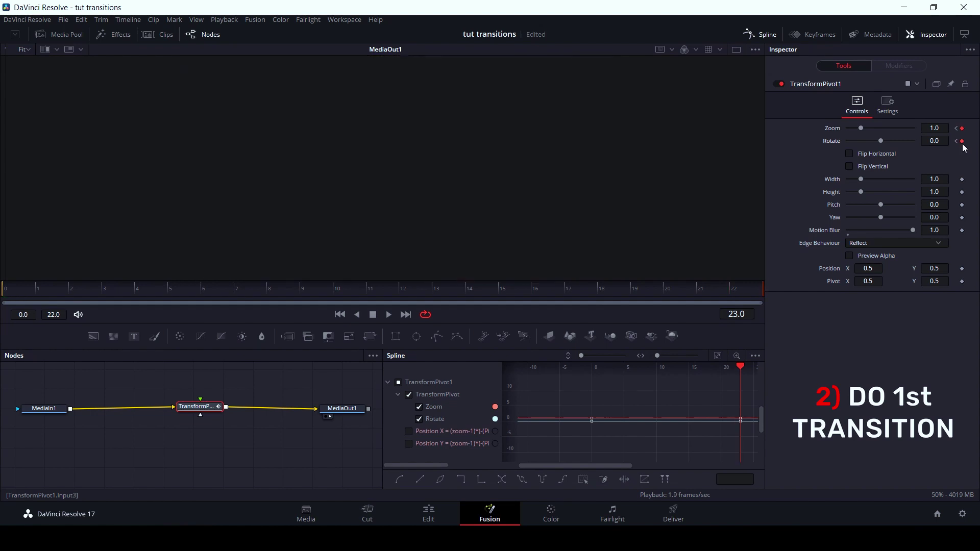
pyautogui.click(957, 141)
pyautogui.click(301, 457)
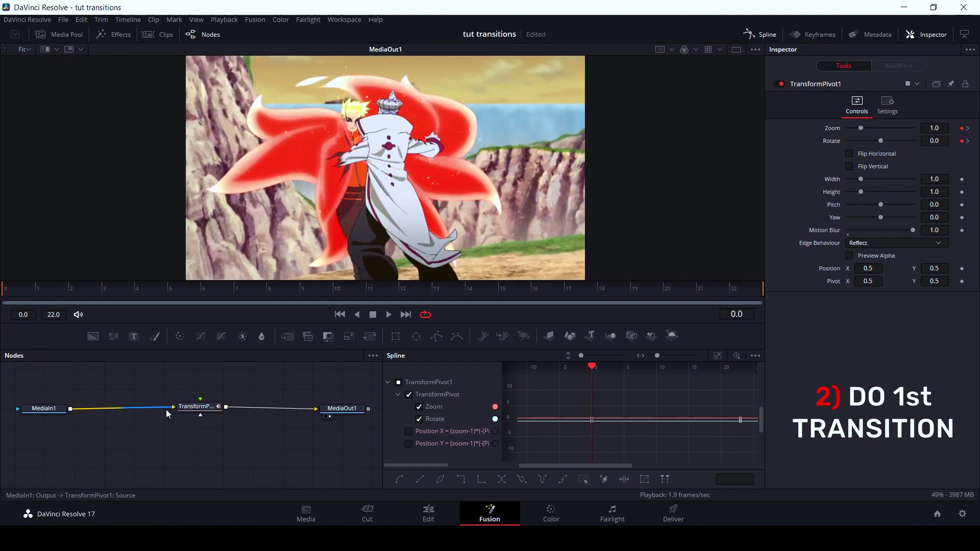
# At frame 0, set Zoom to 3.524 and Rotate to 23, and reposition Pivot X and Y
pyautogui.moveTo(934, 128); pyautogui.dragTo(927, 144)
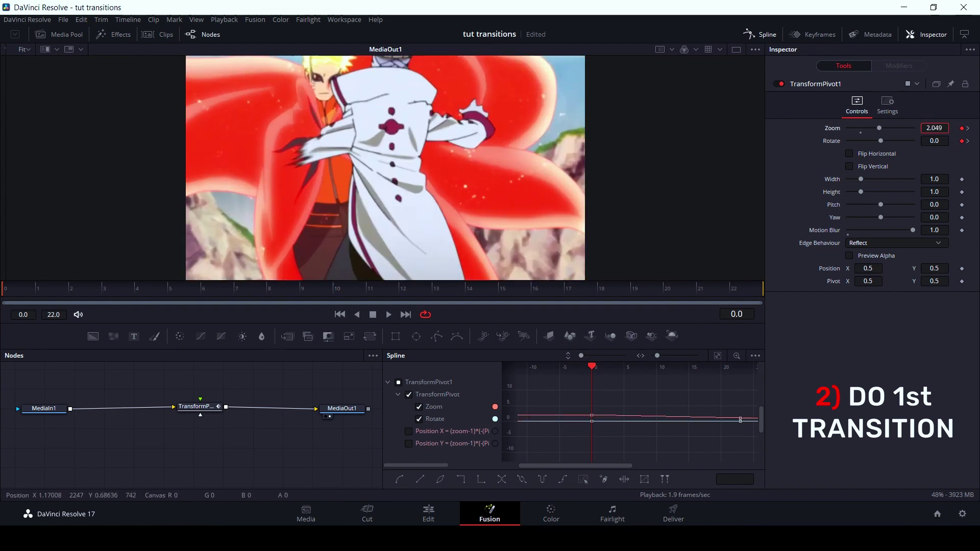
pyautogui.moveTo(934, 141); pyautogui.dragTo(889, 229)
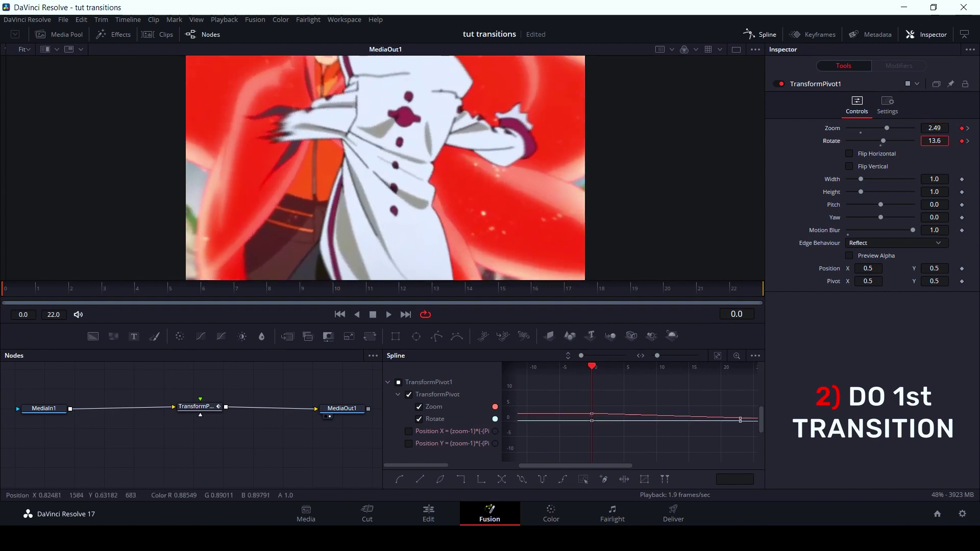
pyautogui.moveTo(868, 281); pyautogui.dragTo(858, 281)
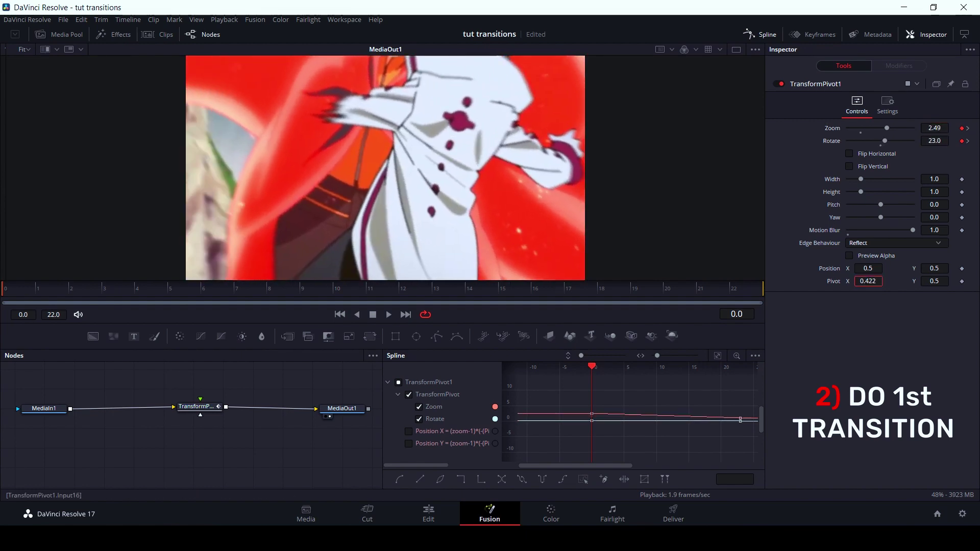
pyautogui.moveTo(934, 280)
pyautogui.mouseDown()
pyautogui.moveTo(949, 280)
pyautogui.moveTo(928, 297)
pyautogui.mouseUp()
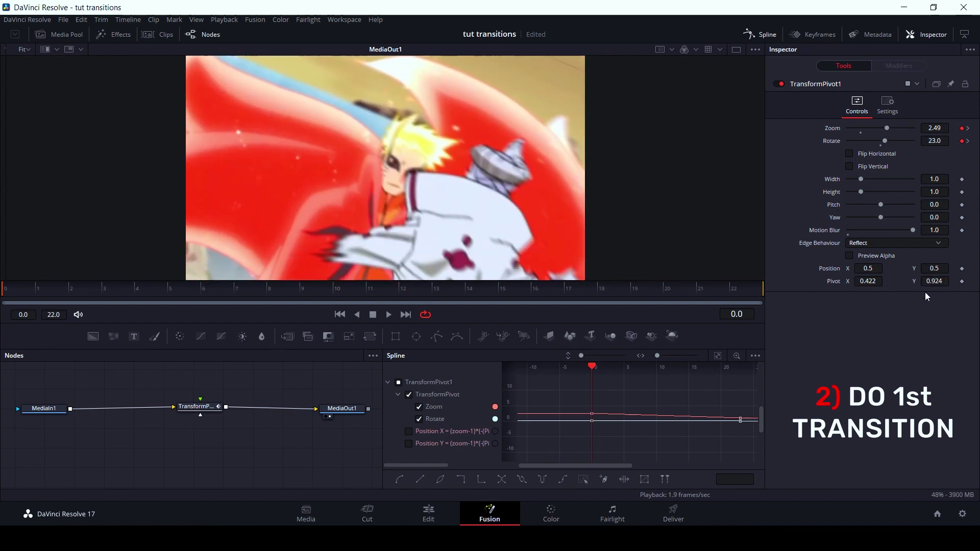
pyautogui.moveTo(867, 281); pyautogui.dragTo(878, 280)
pyautogui.moveTo(933, 128); pyautogui.dragTo(949, 127)
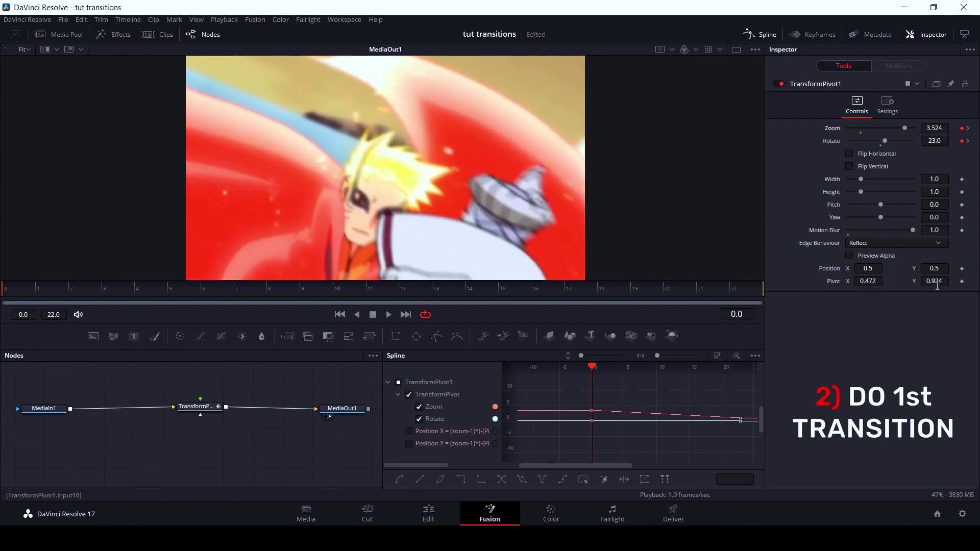
pyautogui.moveTo(933, 281); pyautogui.dragTo(687, 305)
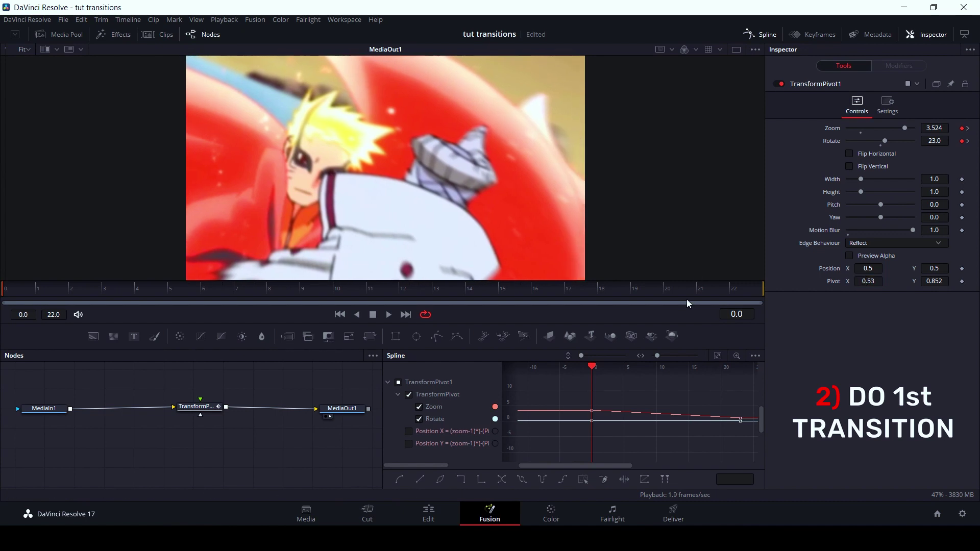
# Reshape the Zoom curve in the Spline editor to drop steeply, then settle near 1
pyautogui.click(419, 418)
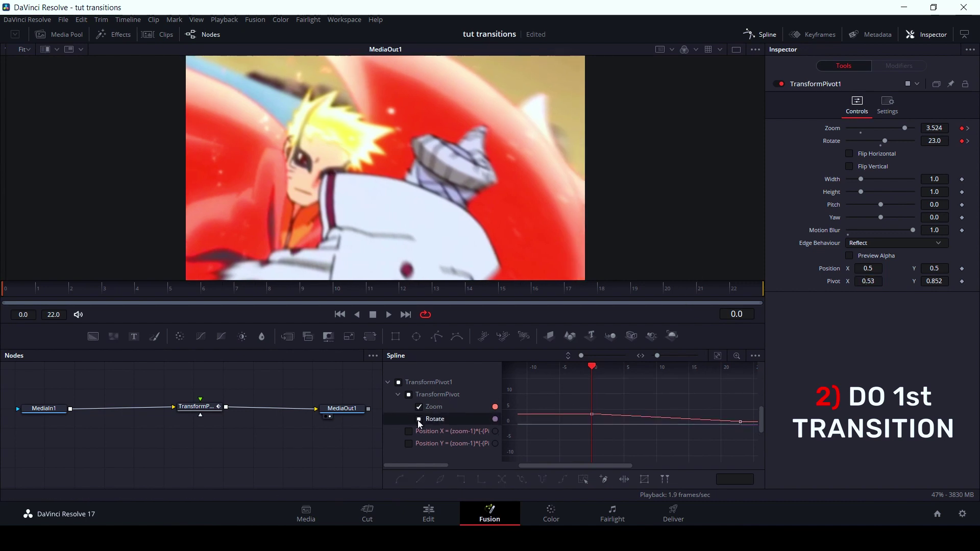
pyautogui.click(716, 355)
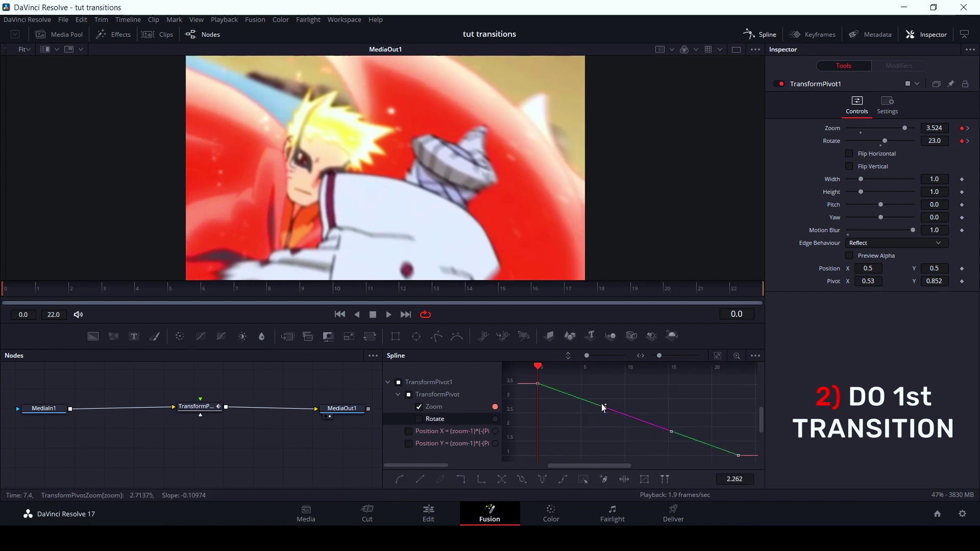
pyautogui.moveTo(595, 415); pyautogui.dragTo(537, 453)
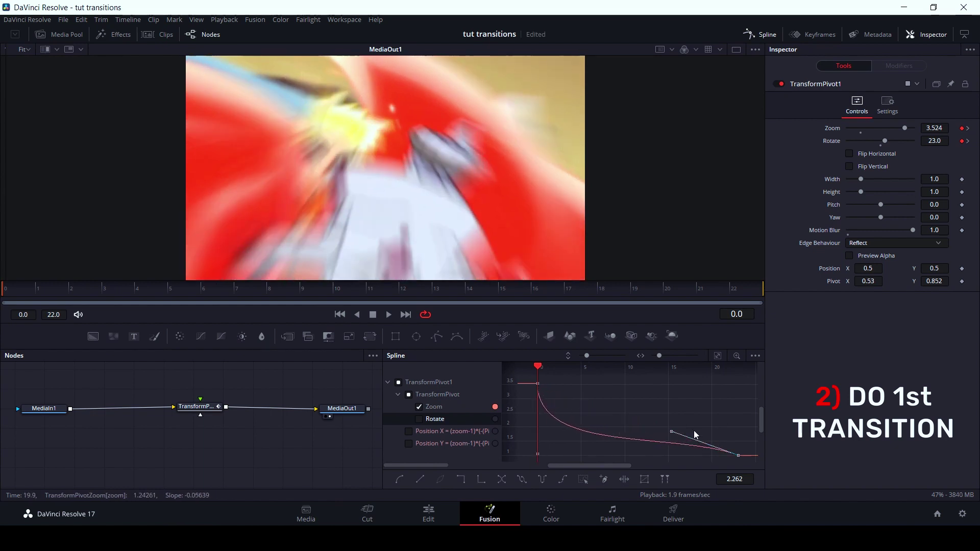
pyautogui.moveTo(671, 432); pyautogui.dragTo(527, 458)
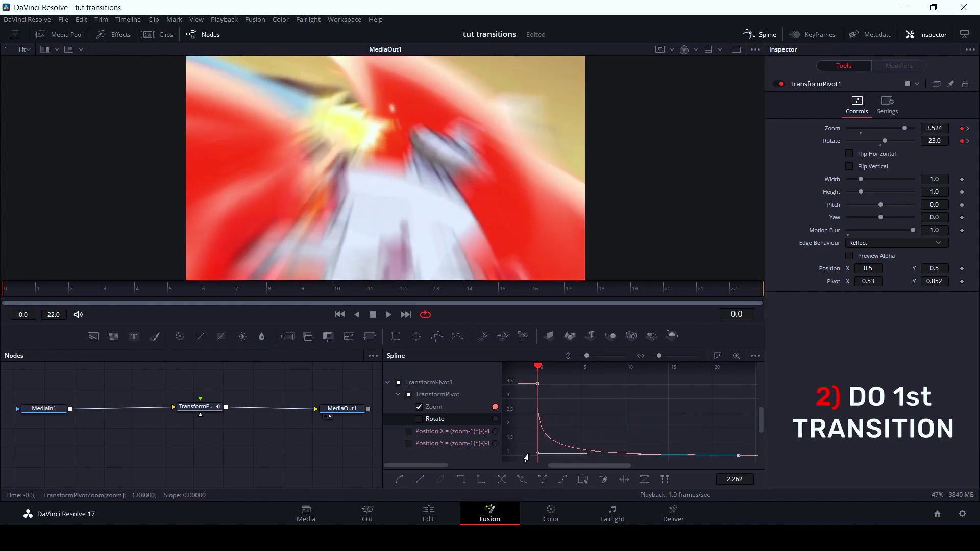
pyautogui.click(418, 411)
# Give the Rotate curve a steep fall-off at the start and a flat tail
pyautogui.click(419, 419)
pyautogui.click(717, 356)
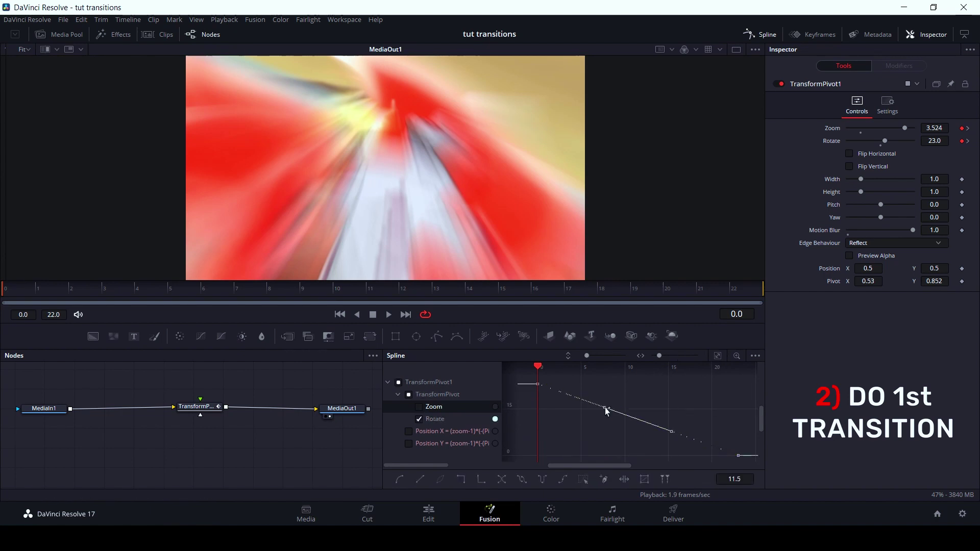
pyautogui.moveTo(604, 407); pyautogui.dragTo(542, 464)
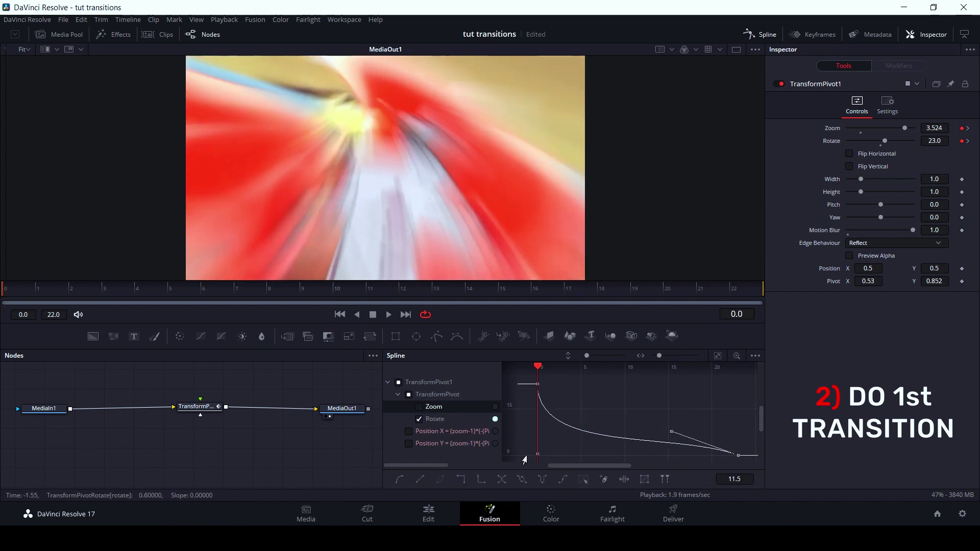
pyautogui.moveTo(671, 432); pyautogui.dragTo(527, 456)
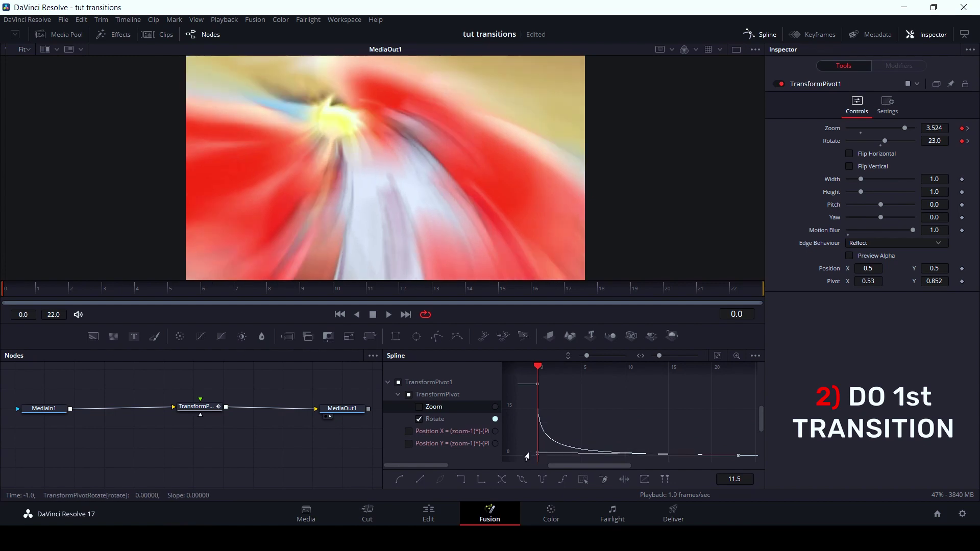
pyautogui.click(620, 421)
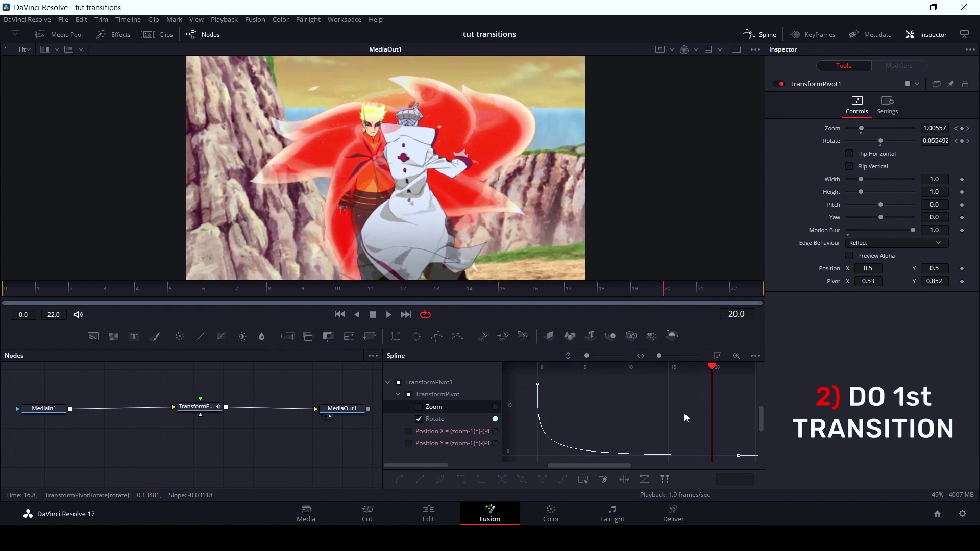
# From the Edit page, open the V2 adjustment clip in Fusion and drop TransformPivot.setting onto the MediaIn1–MediaOut1 link
pyautogui.click(748, 34)
pyautogui.click(442, 513)
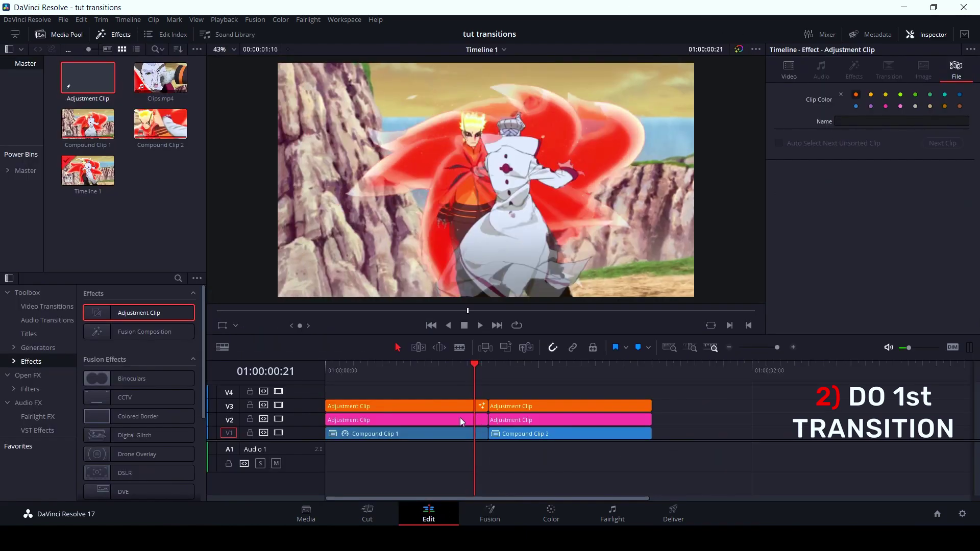
pyautogui.rightClick(461, 417)
pyautogui.press('Escape')
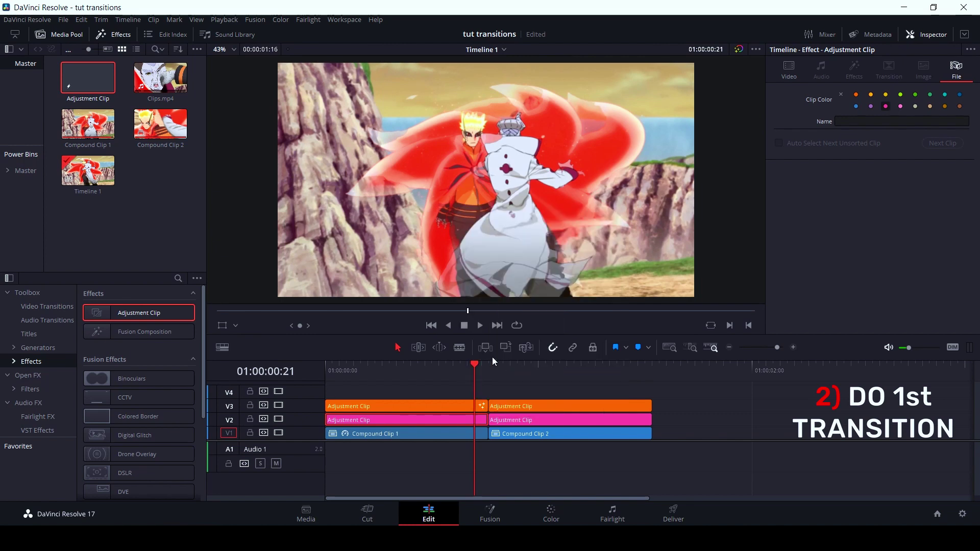
pyautogui.hotkey('shift', '5')
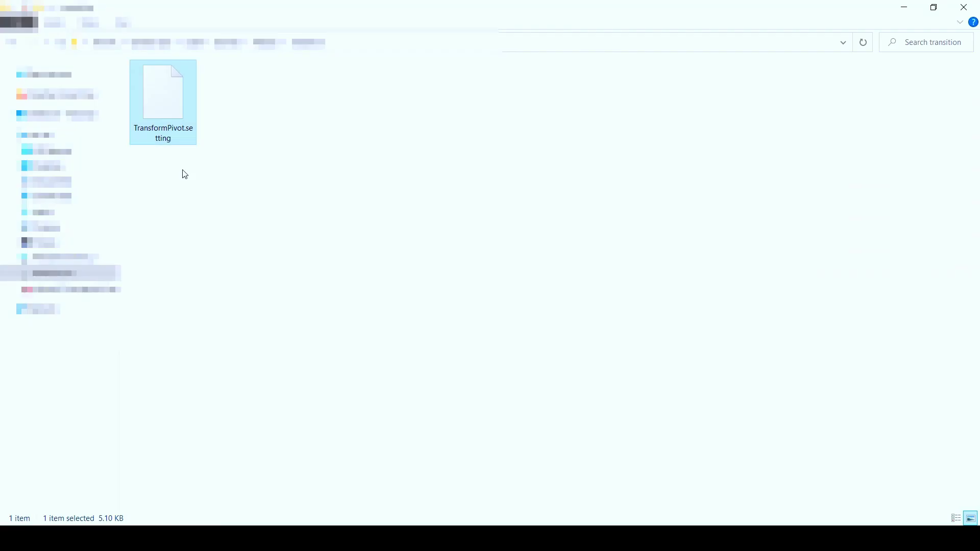
pyautogui.moveTo(169, 135); pyautogui.dragTo(208, 408)
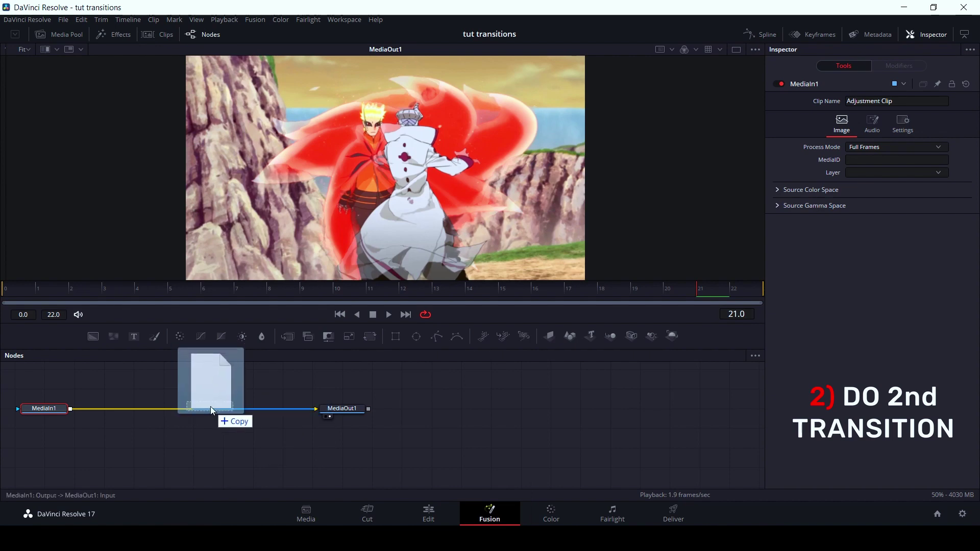
pyautogui.moveTo(208, 408); pyautogui.dragTo(210, 408)
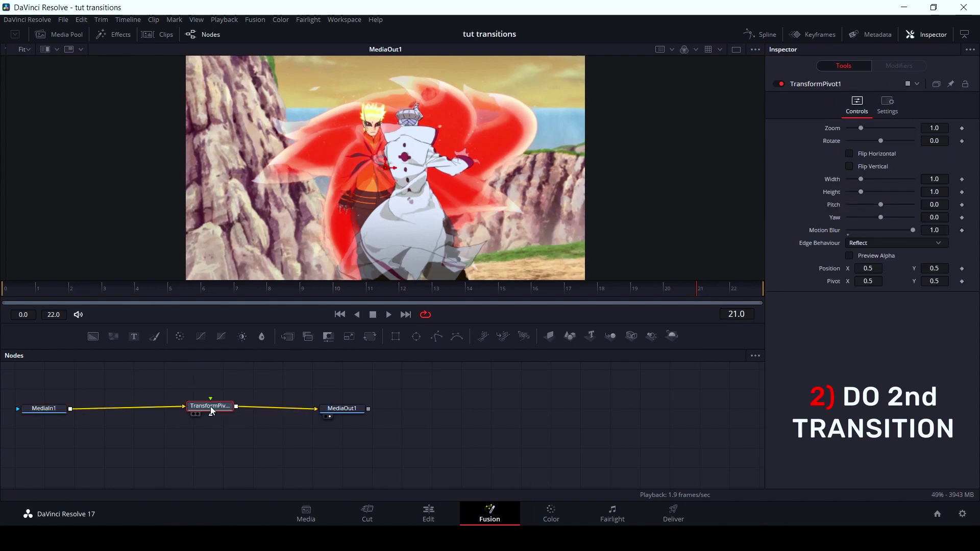
# Keyframe Zoom, set it to 3.459 at frame 22, and raise Pivot Y to 0.746
pyautogui.click(17, 287)
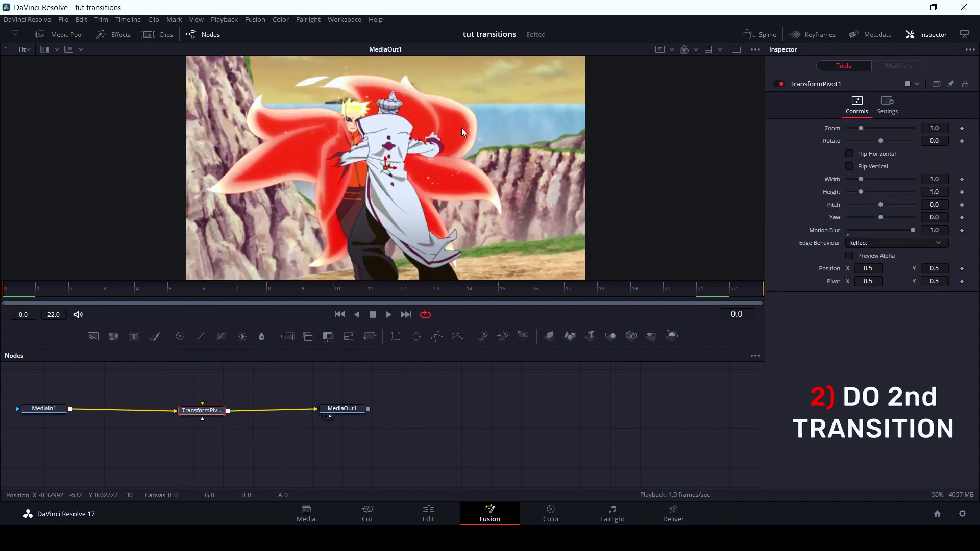
pyautogui.click(962, 129)
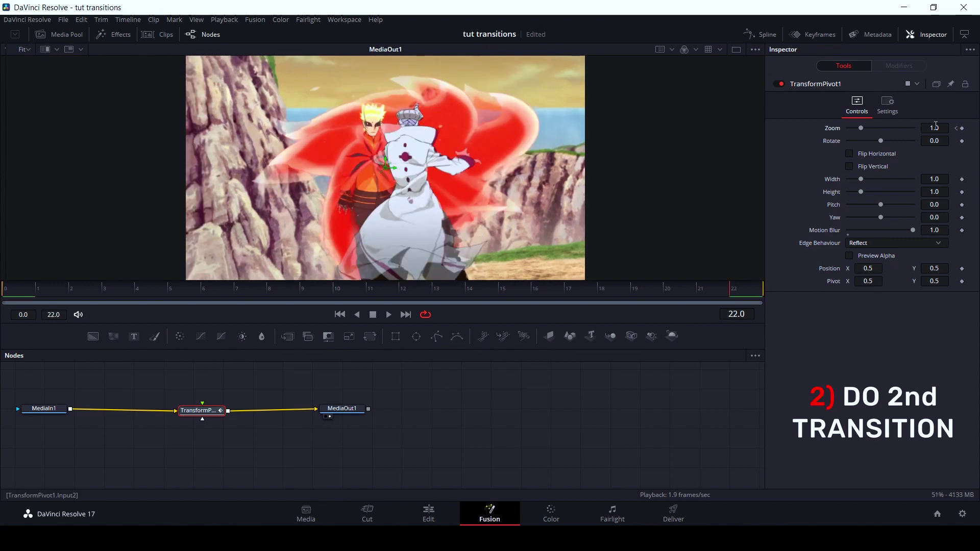
pyautogui.moveTo(934, 128); pyautogui.dragTo(935, 125)
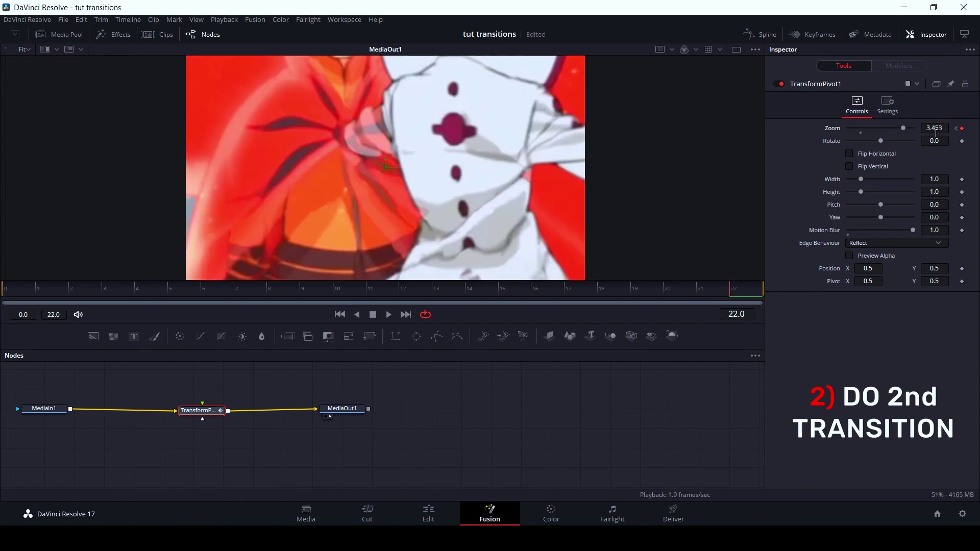
pyautogui.moveTo(934, 128); pyautogui.dragTo(936, 126)
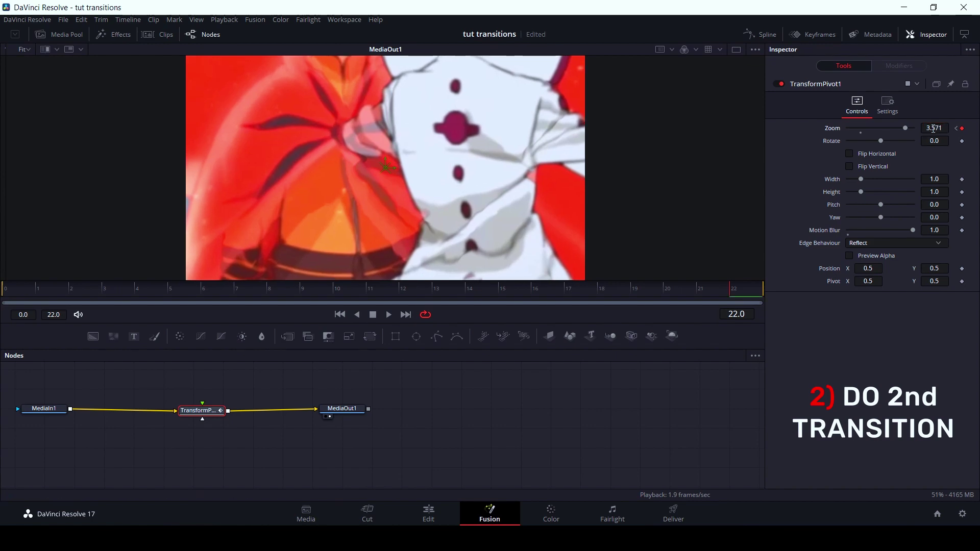
pyautogui.press('Right')
pyautogui.click(956, 129)
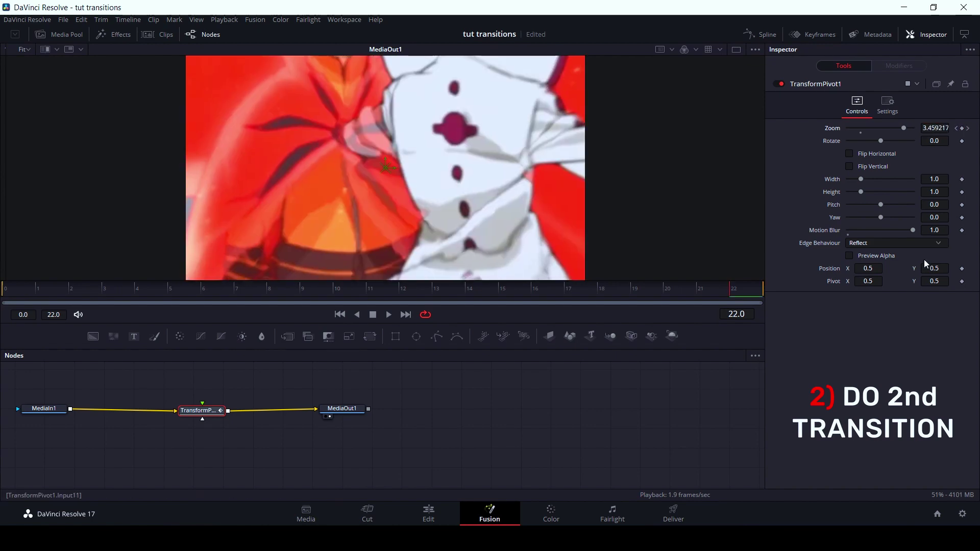
pyautogui.moveTo(931, 283); pyautogui.dragTo(938, 282)
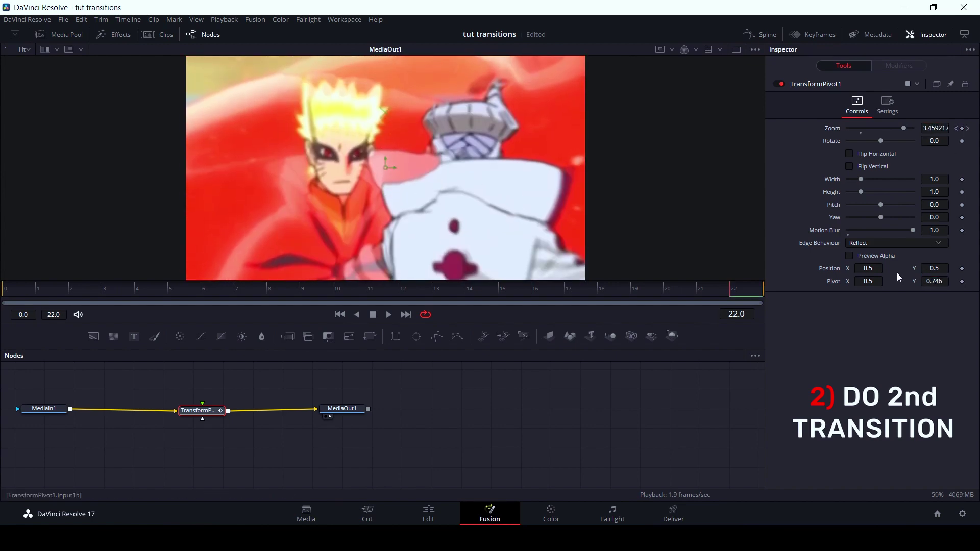
# Ease the Zoom curve so it accelerates into the last keyframe, then return to the Edit page
pyautogui.click(761, 34)
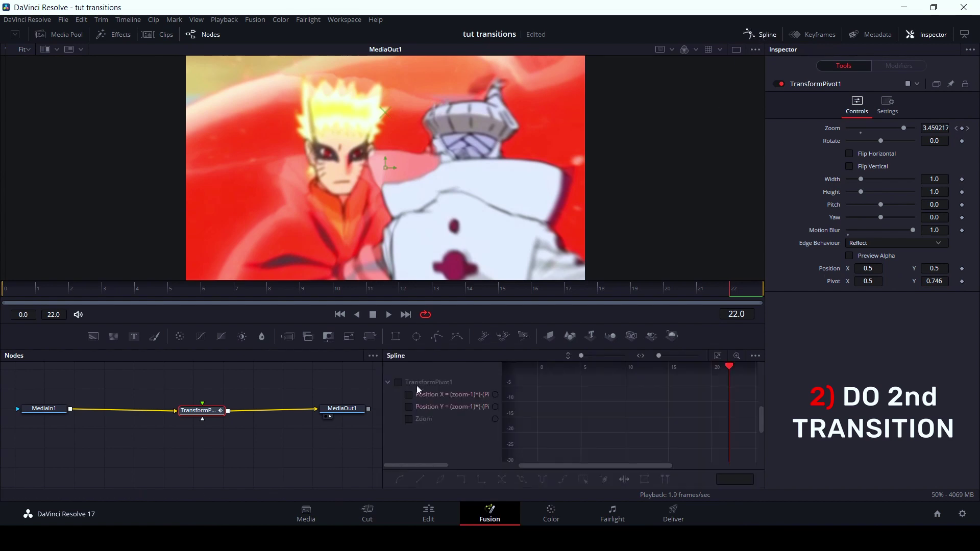
pyautogui.click(422, 420)
pyautogui.click(717, 355)
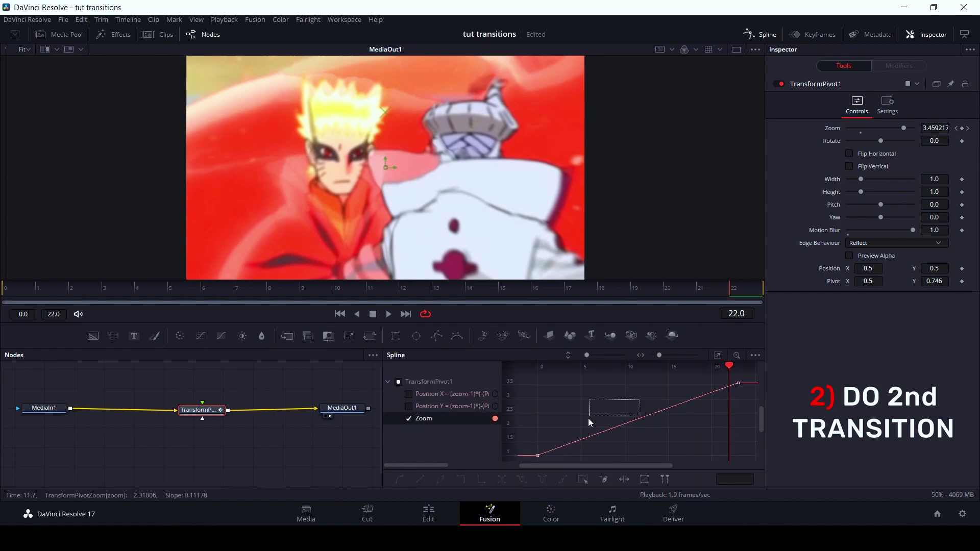
pyautogui.moveTo(672, 408); pyautogui.dragTo(740, 454)
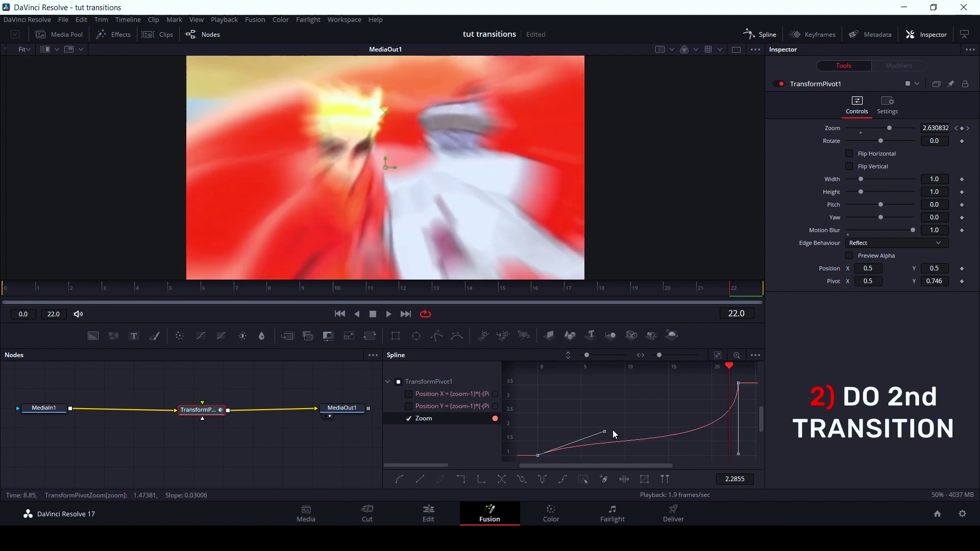
pyautogui.moveTo(607, 432); pyautogui.dragTo(713, 438)
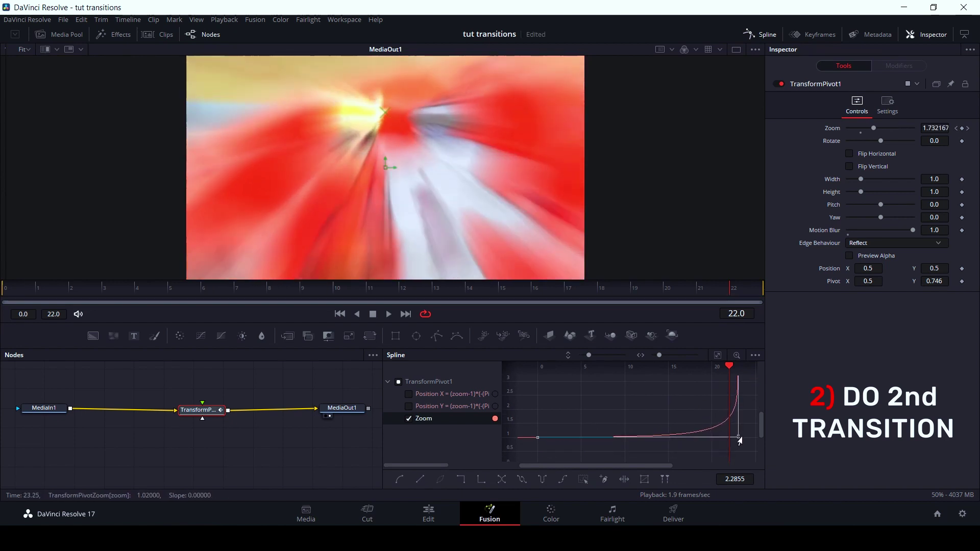
pyautogui.click(431, 512)
# Step through the second transition's frames and park the playhead at 01:00:00:23
pyautogui.press('Left')
pyautogui.press('Left')
pyautogui.press('Left')
pyautogui.press('Left')
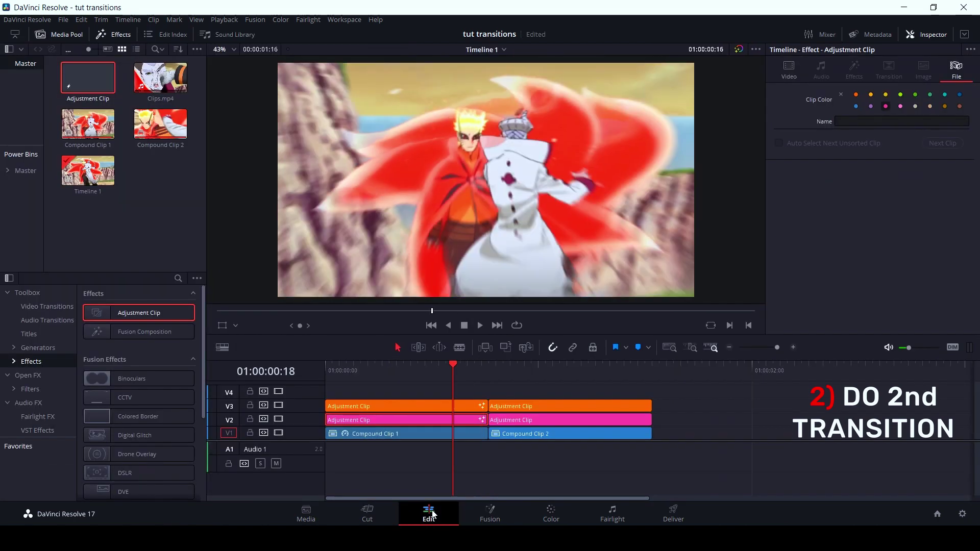
pyautogui.press('Left')
pyautogui.press('Left')
pyautogui.press('Left')
pyautogui.press('Right')
pyautogui.press('Right')
pyautogui.press('Right')
pyautogui.press('Right')
pyautogui.press('Right')
pyautogui.press('Right')
pyautogui.press('Right')
pyautogui.press('Right')
pyautogui.press('Right')
pyautogui.press('Right')
pyautogui.click(495, 366)
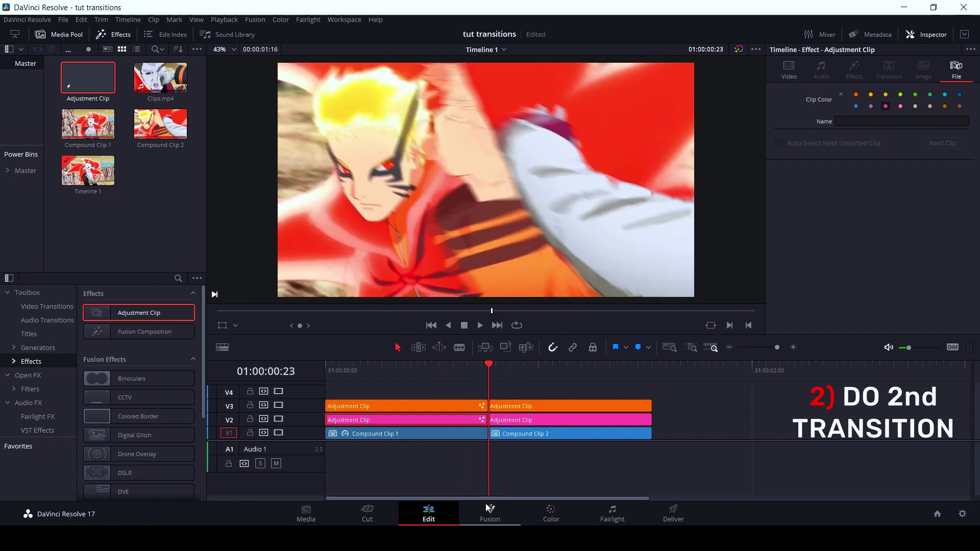
# Open that adjustment clip in Fusion and insert TransformPivot.setting between MediaIn1 and MediaOut1
pyautogui.click(487, 520)
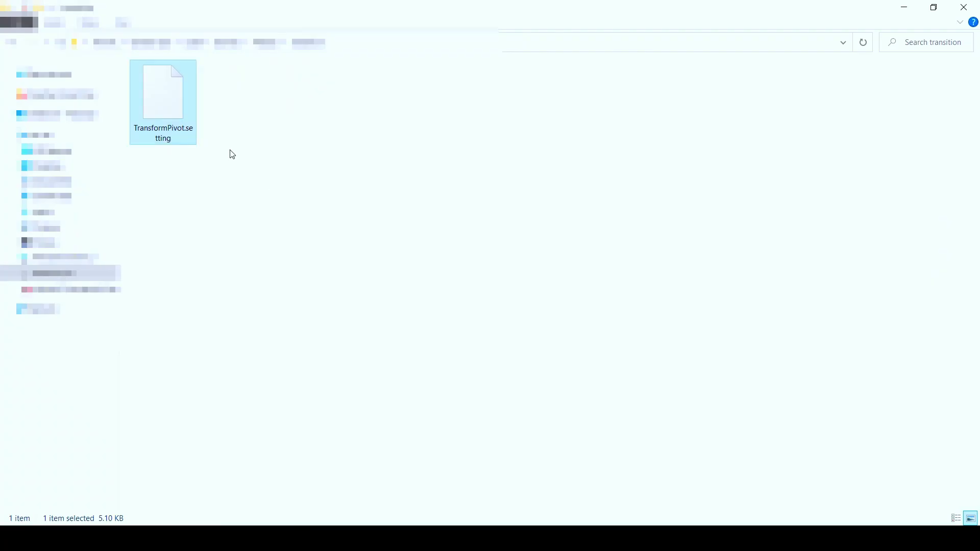
pyautogui.moveTo(164, 96); pyautogui.dragTo(465, 515)
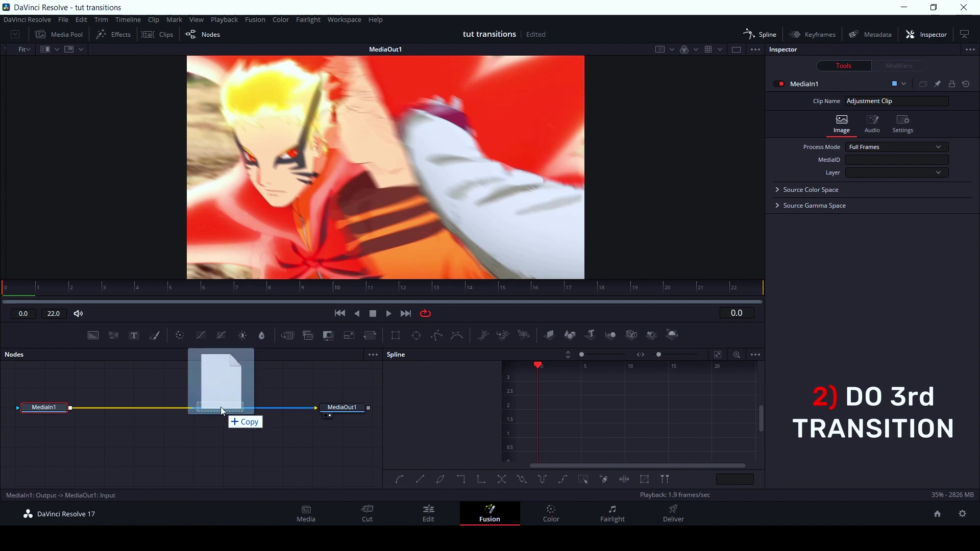
pyautogui.moveTo(465, 516); pyautogui.dragTo(221, 406)
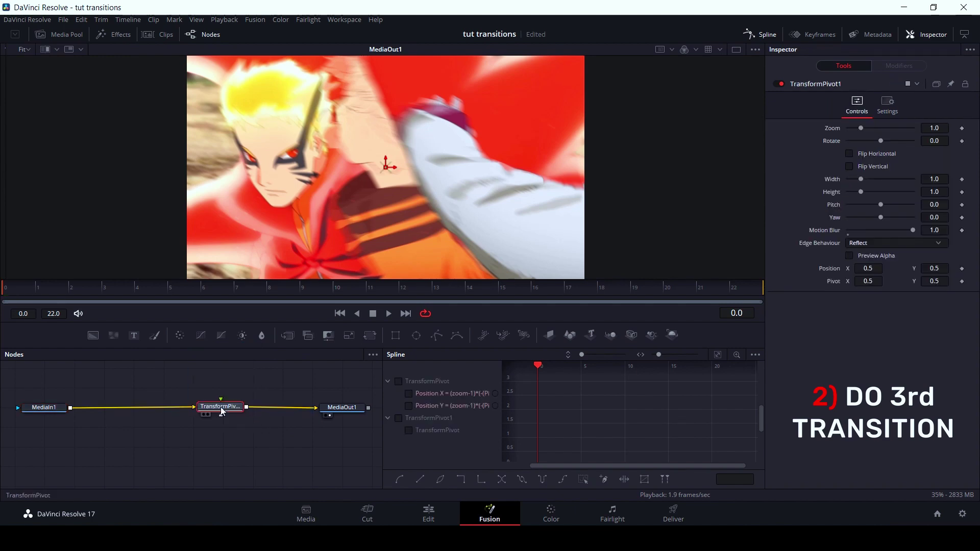
# Keyframe Zoom and set the starting Zoom to 0.375 with Pivot X at 0.356
pyautogui.click(961, 128)
pyautogui.press('End')
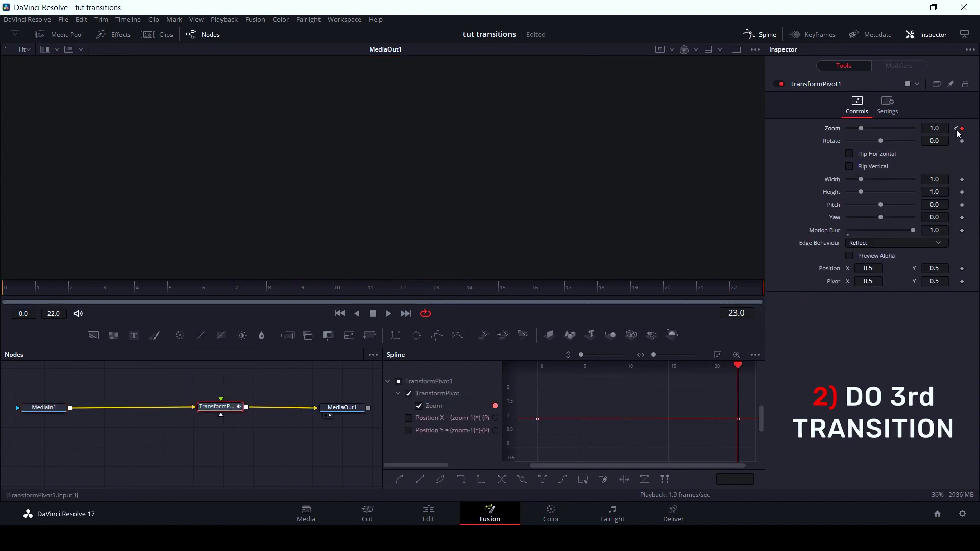
pyautogui.click(956, 129)
pyautogui.doubleClick(934, 128)
pyautogui.write('0.254')
pyautogui.press('Return')
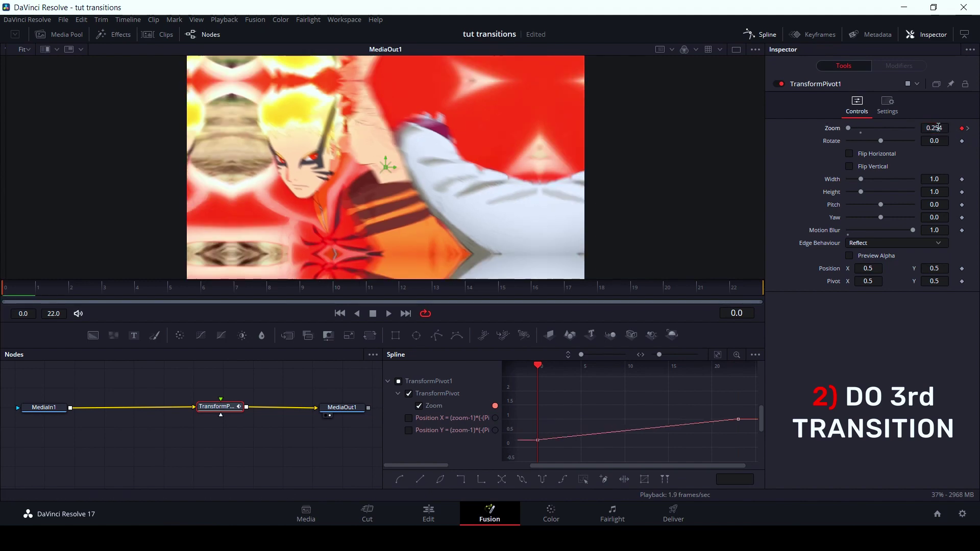
pyautogui.moveTo(879, 284); pyautogui.dragTo(868, 281)
pyautogui.moveTo(933, 128); pyautogui.dragTo(938, 128)
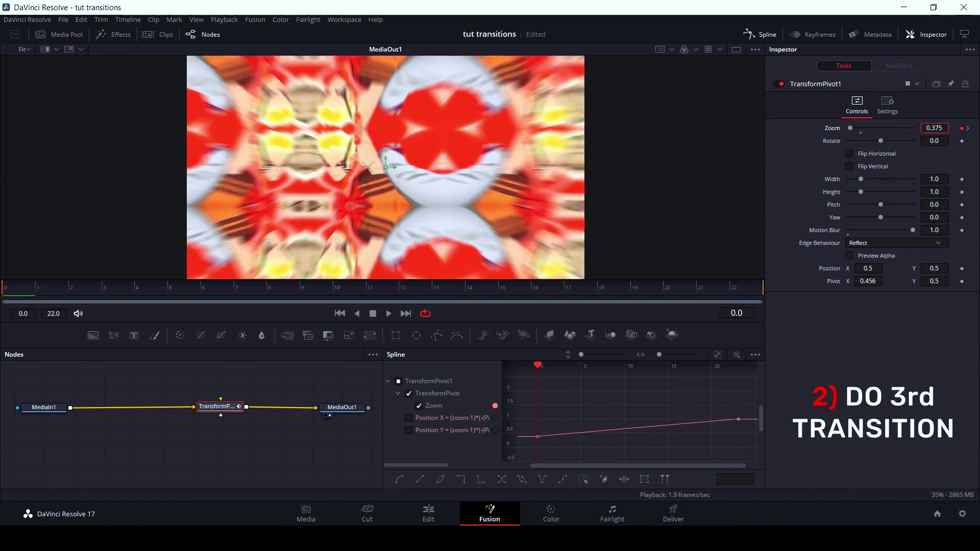
pyautogui.moveTo(867, 281); pyautogui.dragTo(874, 284)
pyautogui.write('0.356')
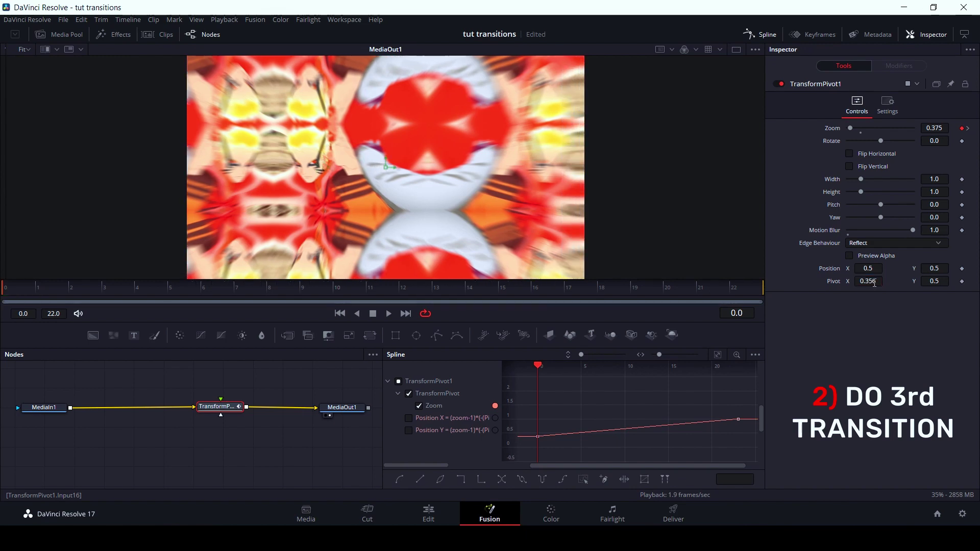
# Shape the Zoom curve into a steep ease-out back to 1.0 and play the transition
pyautogui.click(717, 354)
pyautogui.click(651, 414)
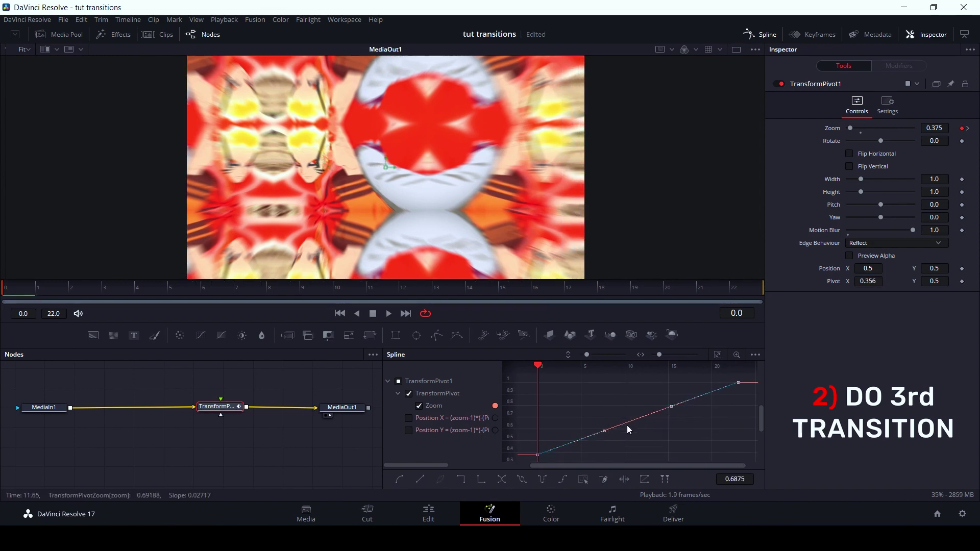
pyautogui.moveTo(597, 434)
pyautogui.mouseDown()
pyautogui.moveTo(647, 397)
pyautogui.moveTo(542, 382)
pyautogui.mouseUp()
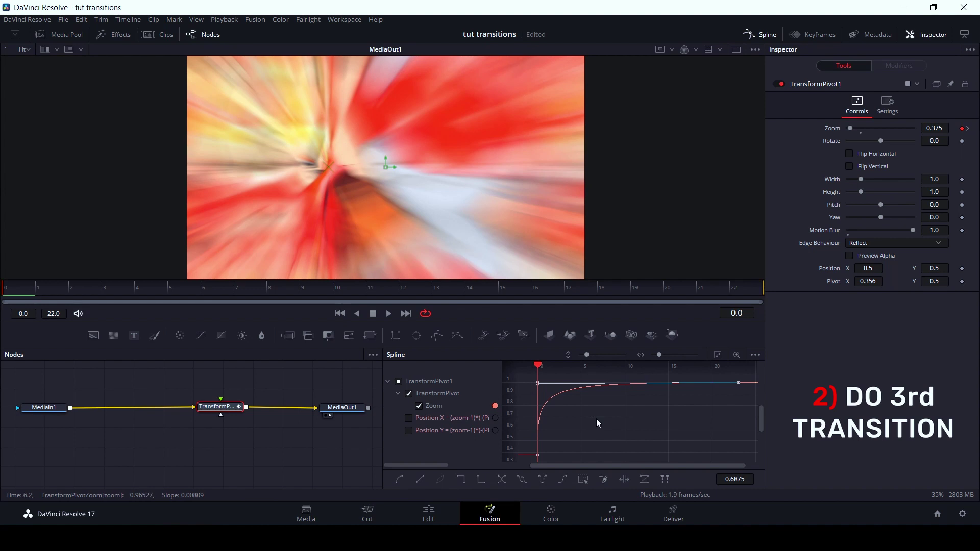
pyautogui.click(637, 432)
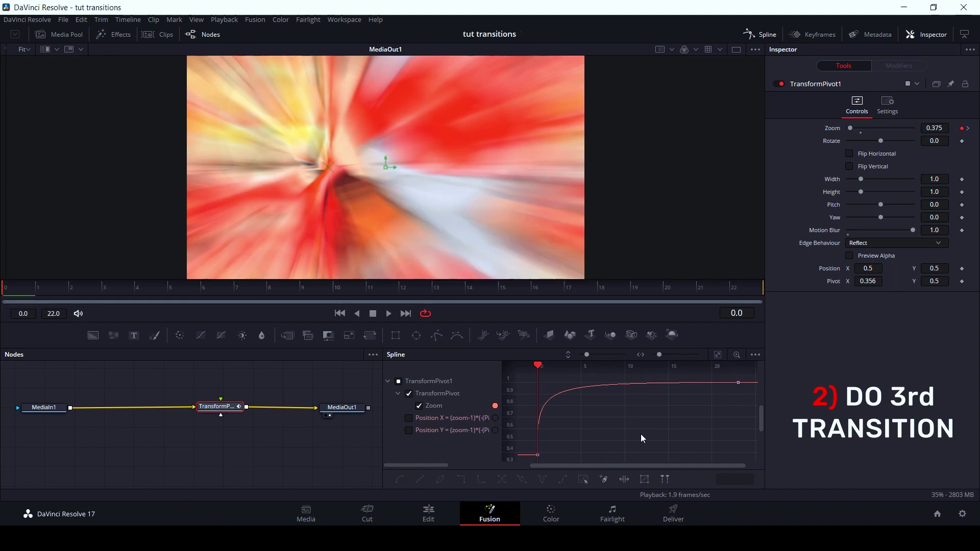
pyautogui.press('space')
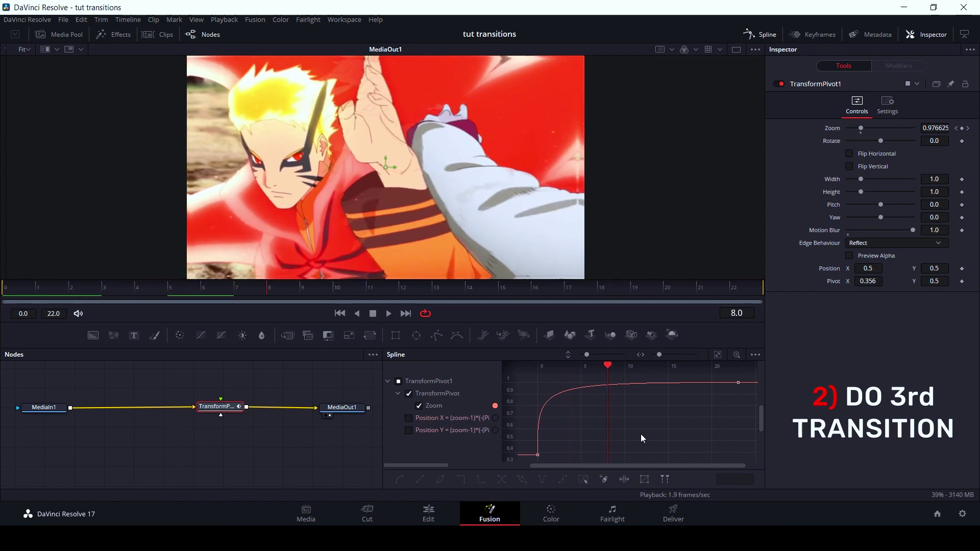
pyautogui.click(10, 290)
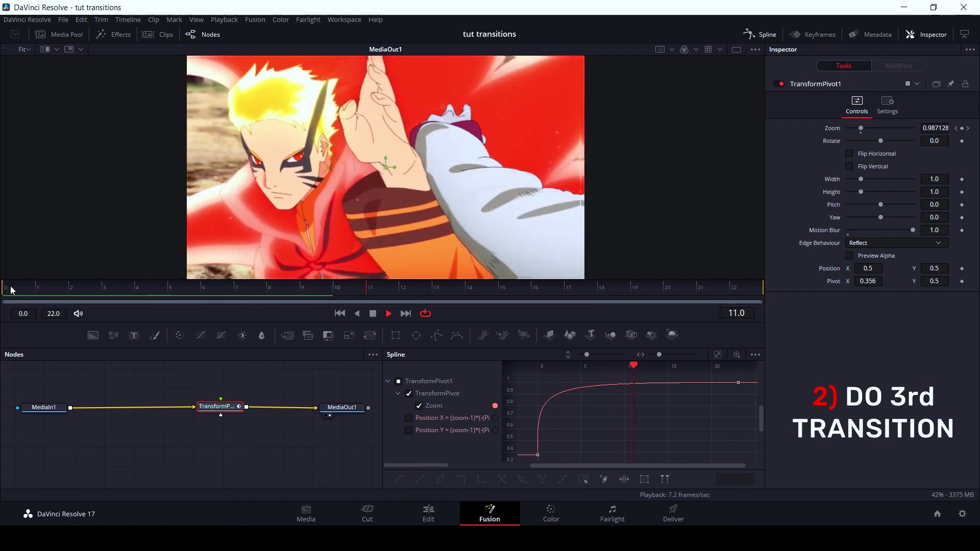
pyautogui.click(2, 290)
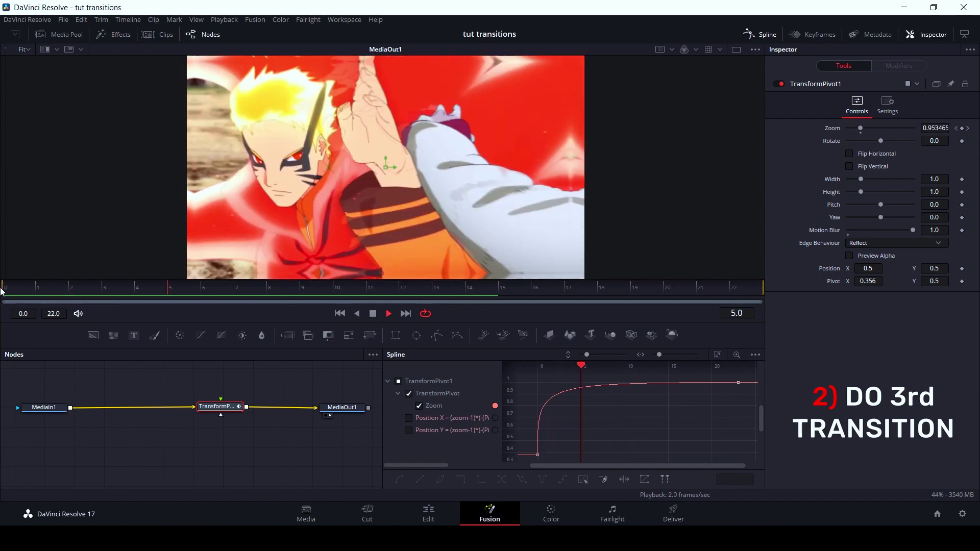
pyautogui.click(2, 290)
pyautogui.press('space')
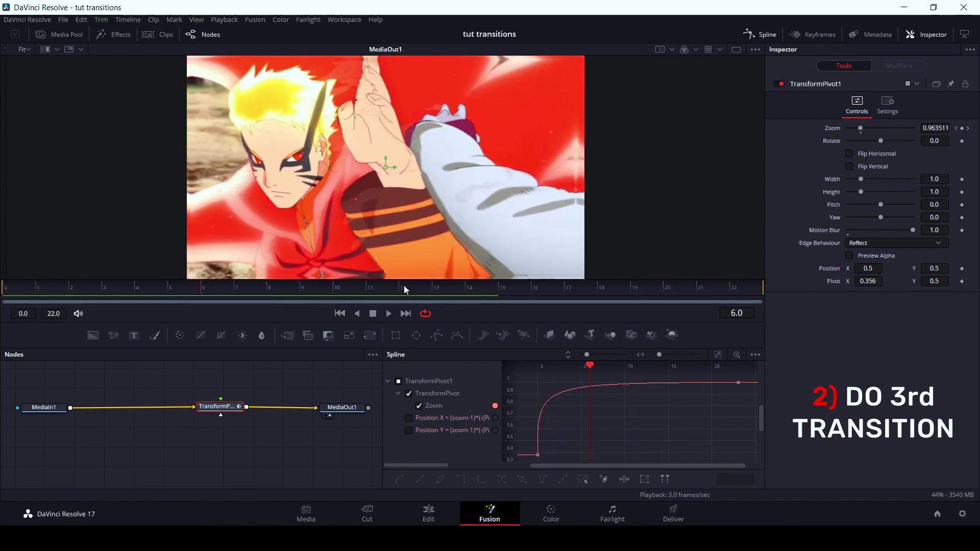
pyautogui.scroll(-3, 519, 236)
pyautogui.scroll(4, 503, 252)
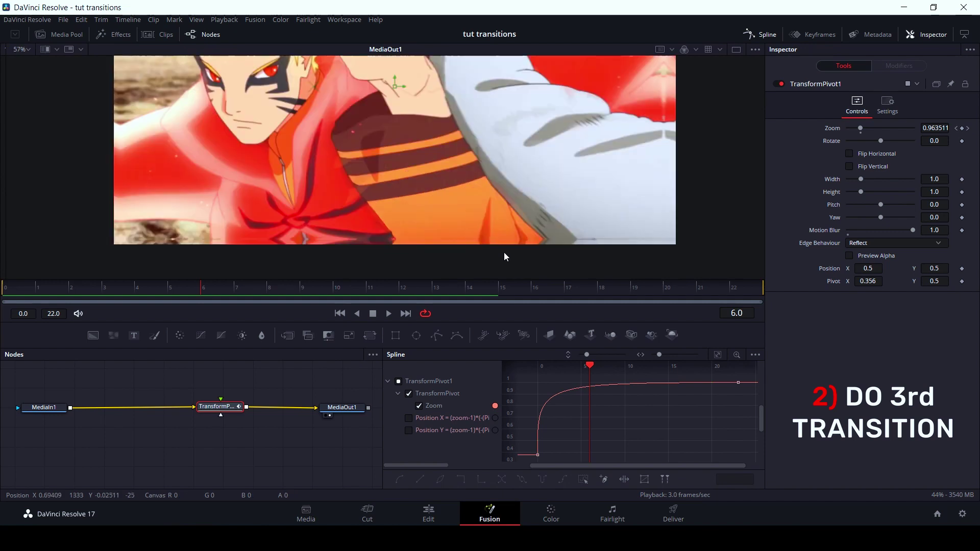
pyautogui.scroll(5, 500, 235)
pyautogui.scroll(-3, 417, 169)
pyautogui.scroll(-3, 553, 151)
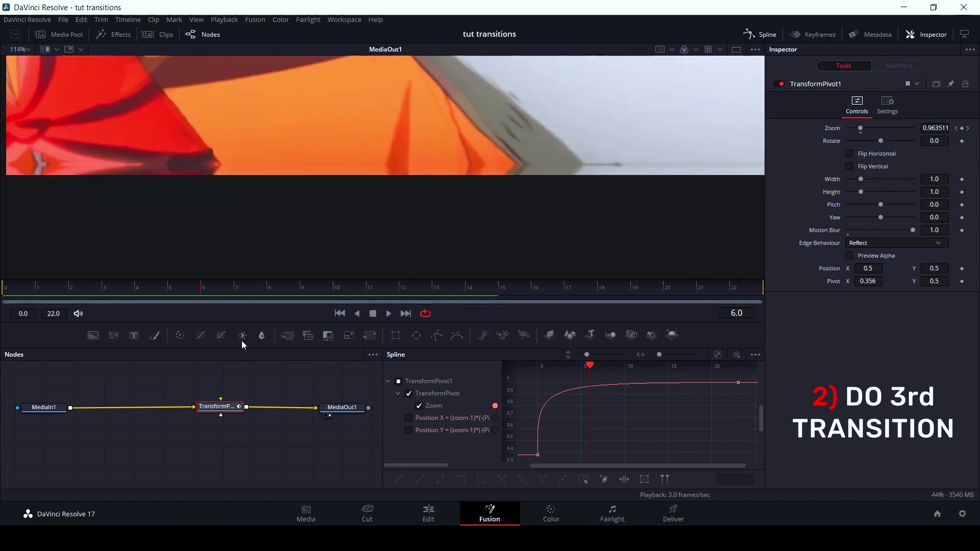
# Insert a Transform between MediaIn1 and TransformPivot1 and set its Size to 1.016
pyautogui.moveTo(369, 335); pyautogui.dragTo(159, 409)
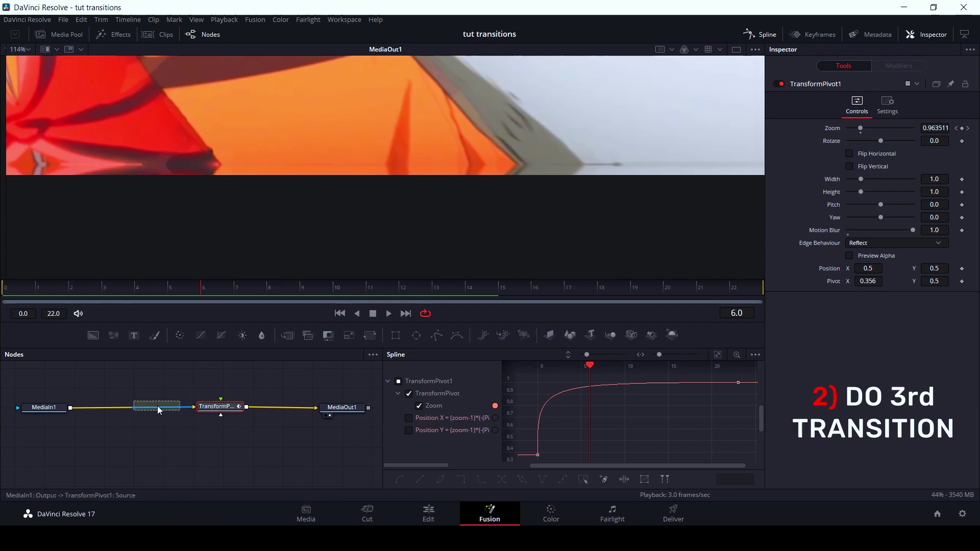
pyautogui.scroll(-5, 294, 108)
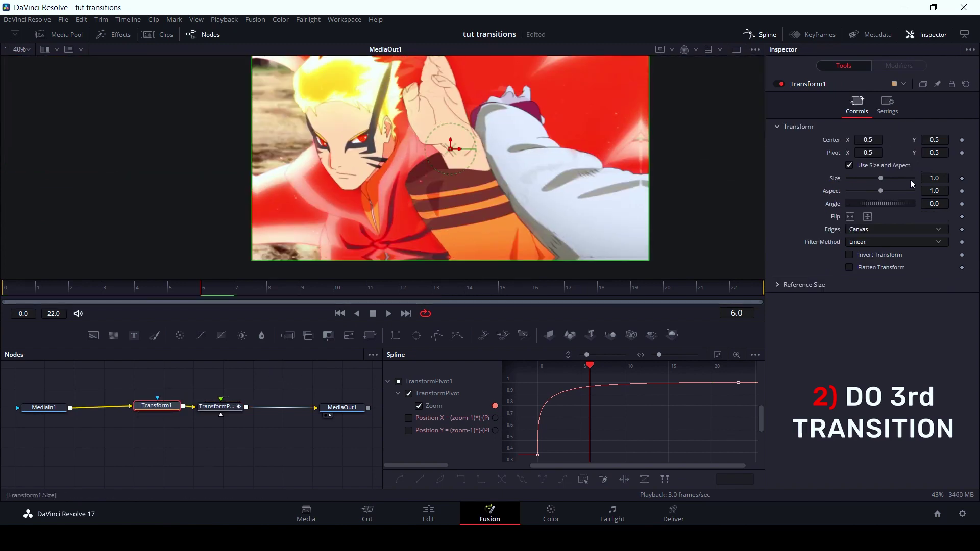
pyautogui.moveTo(934, 178); pyautogui.dragTo(942, 178)
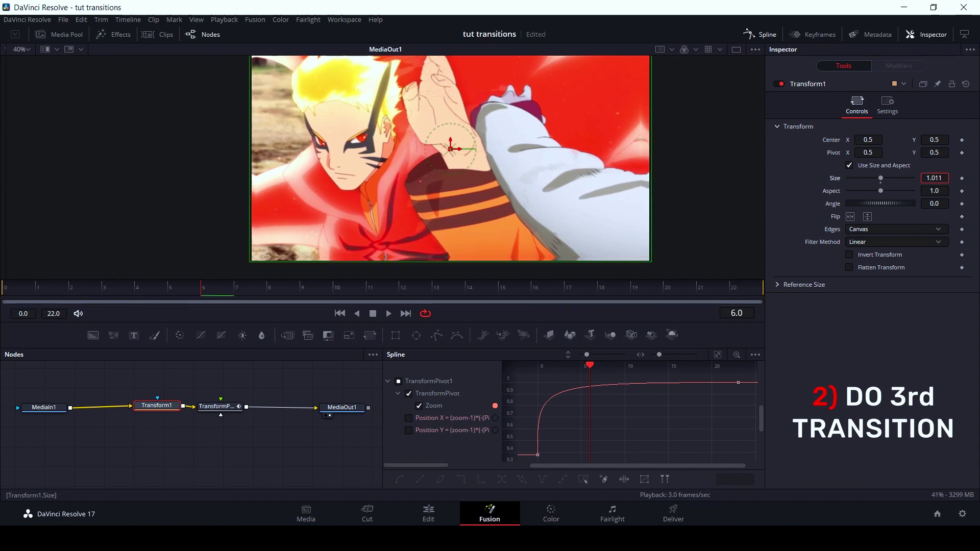
pyautogui.click(306, 469)
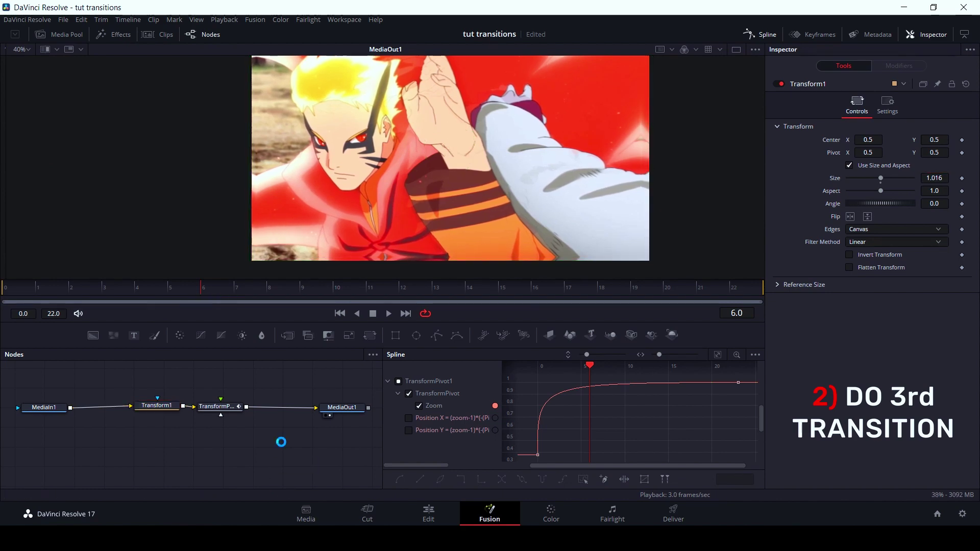
# Play the third transition from its first frame, then return to the Edit page
pyautogui.click(108, 290)
pyautogui.click(3, 290)
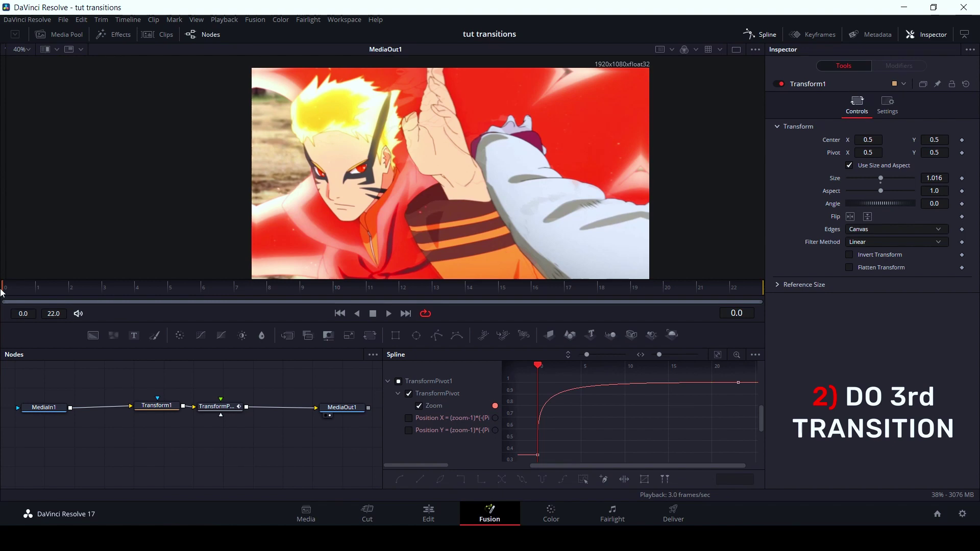
pyautogui.press('space')
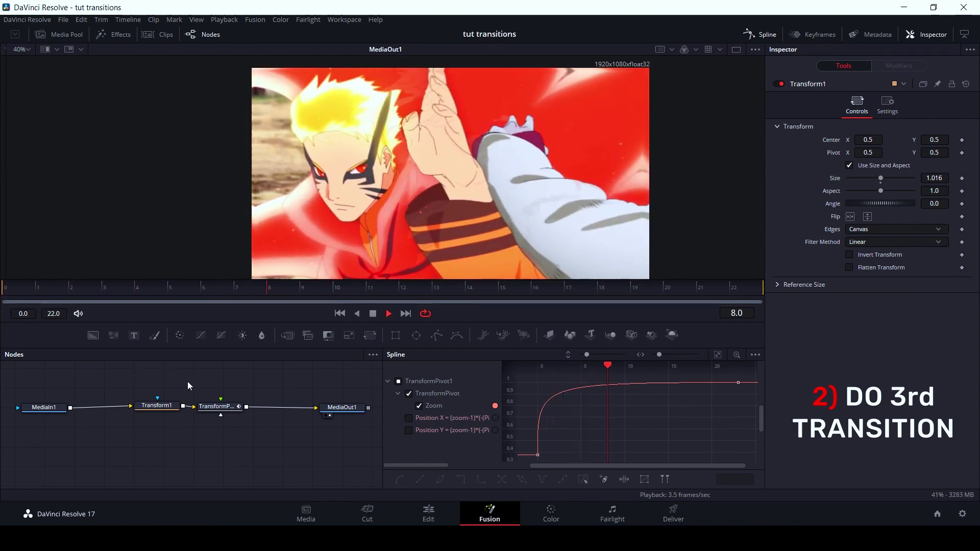
pyautogui.click(418, 518)
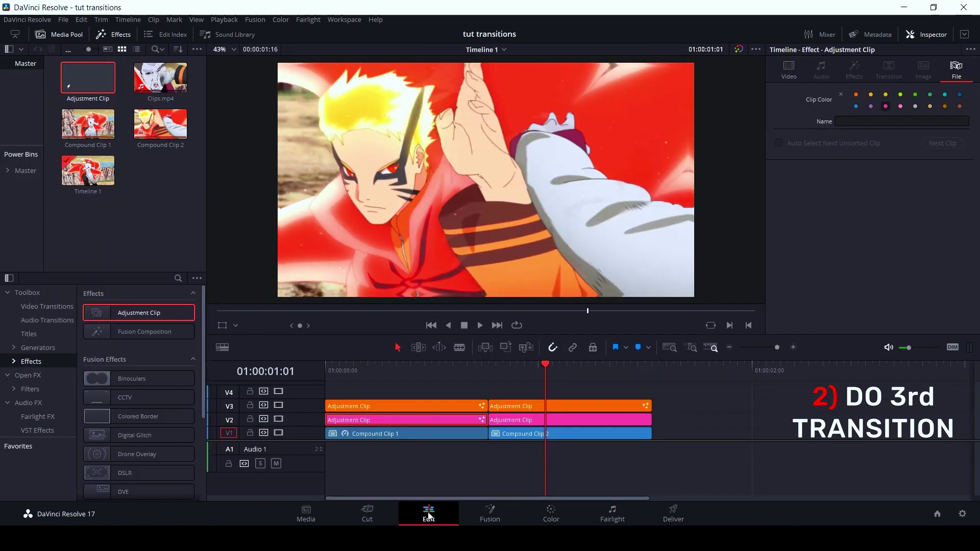
# Open the second V2 adjustment clip on the Fusion page
pyautogui.moveTo(559, 375); pyautogui.dragTo(633, 421)
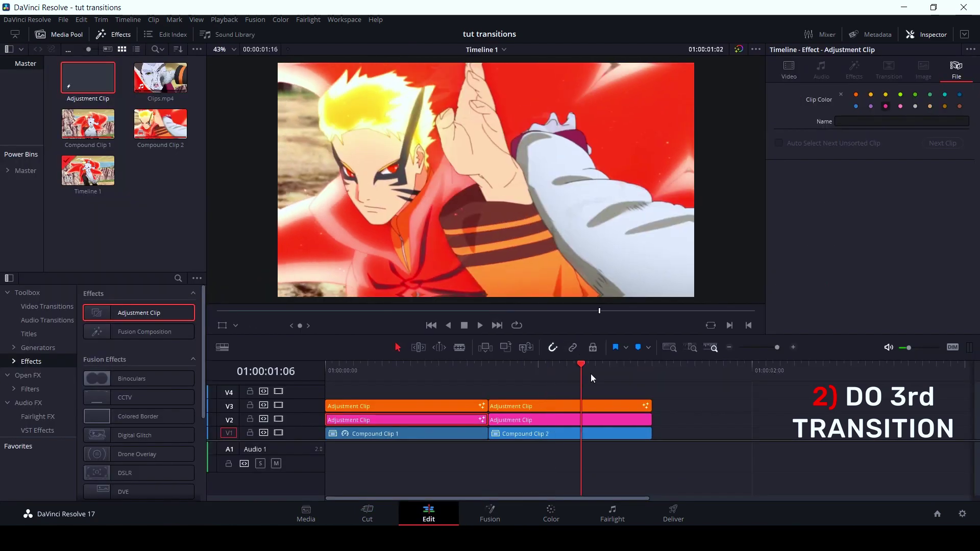
pyautogui.rightClick(632, 420)
pyautogui.click(669, 362)
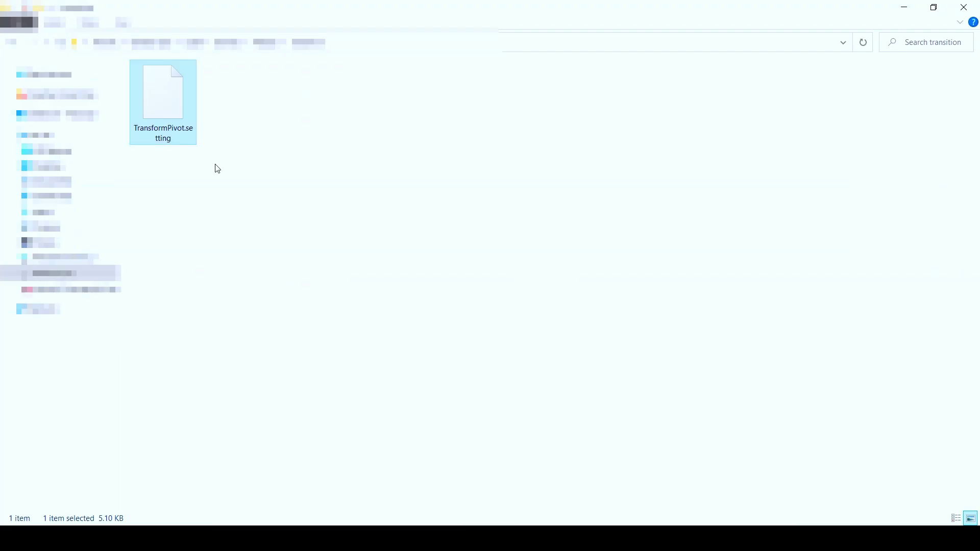
# Insert TransformPivot.setting from Explorer between MediaIn1 and MediaOut1, then select the new node
pyautogui.moveTo(216, 166); pyautogui.dragTo(508, 500)
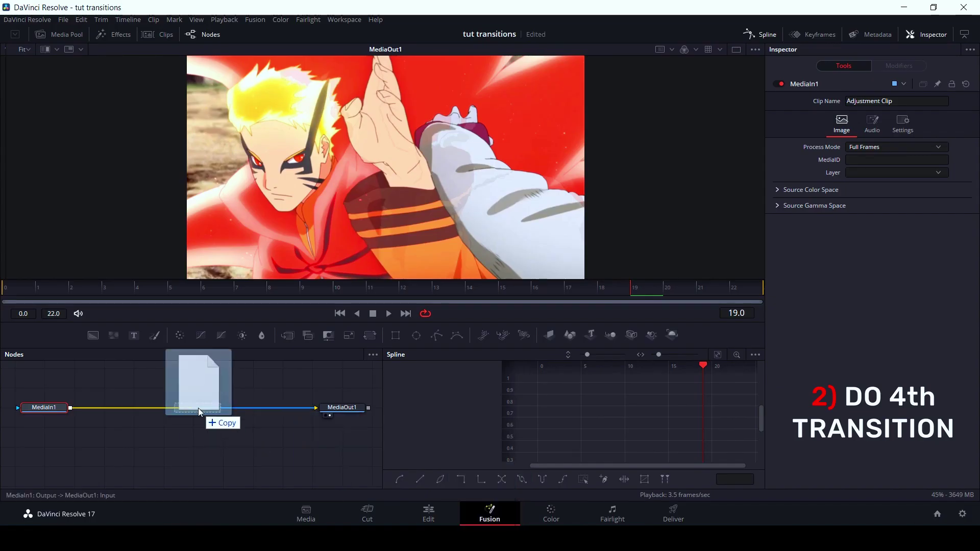
pyautogui.moveTo(508, 500); pyautogui.dragTo(198, 407)
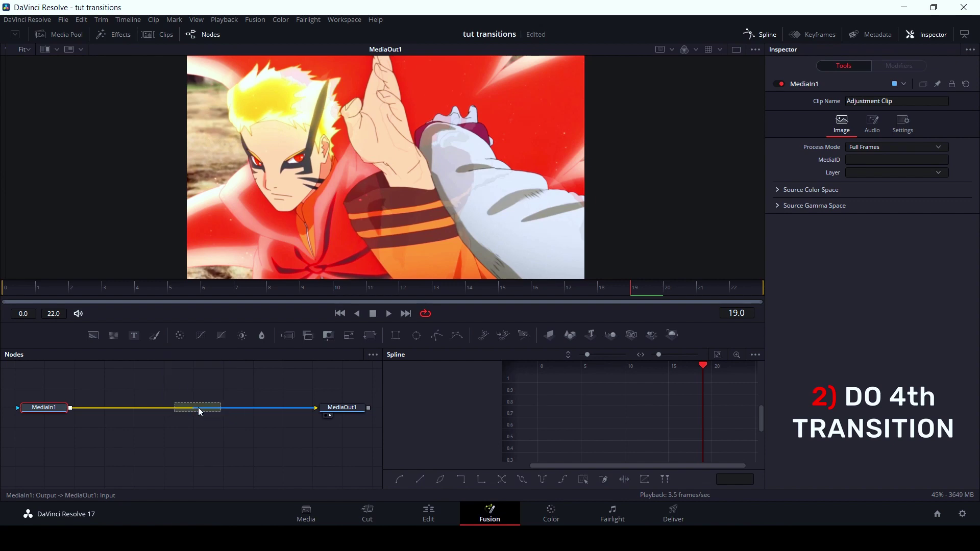
pyautogui.click(765, 35)
pyautogui.click(85, 296)
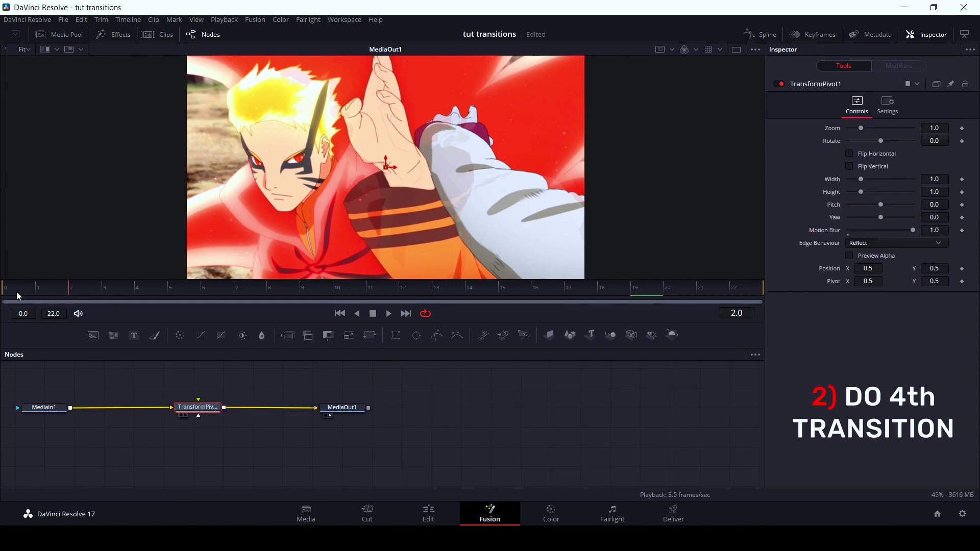
# Keyframe Zoom and Rotate on TransformPivot1, with Zoom 0.382 and Rotate 31.6 on the last frame
pyautogui.click(17, 296)
pyautogui.click(962, 128)
pyautogui.click(961, 141)
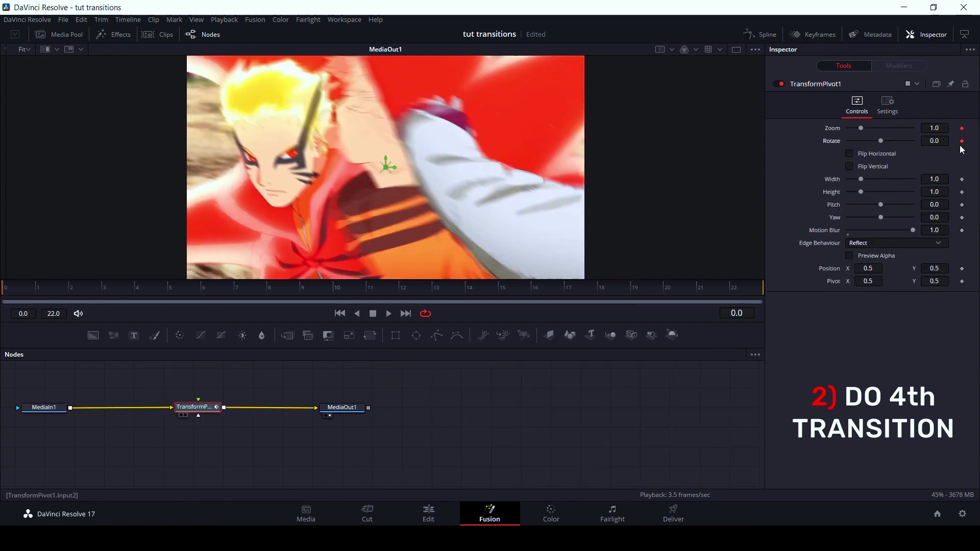
pyautogui.click(772, 281)
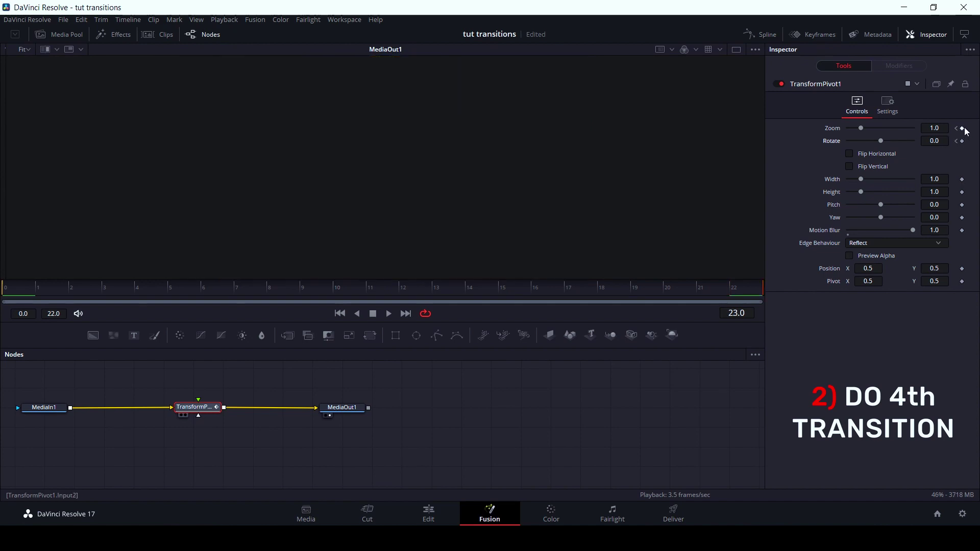
pyautogui.click(961, 141)
pyautogui.click(934, 128)
pyautogui.write('0.459')
pyautogui.press('Return')
pyautogui.write('0.382')
pyautogui.press('Tab')
pyautogui.write('27.2')
pyautogui.press('Return')
pyautogui.write('31.6')
pyautogui.press('Return')
pyautogui.press('Return')
pyautogui.press('Left')
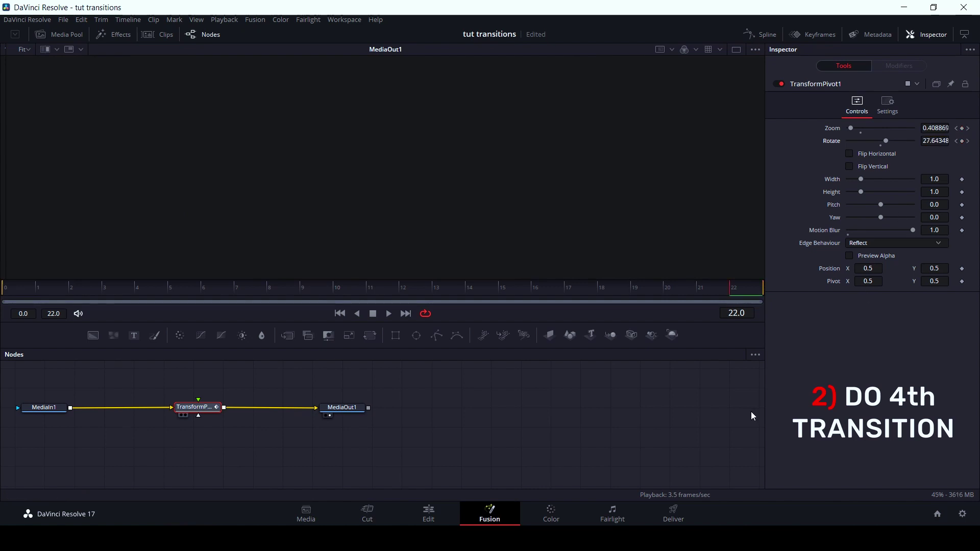
# Move the TransformPivot1 pivot to X 0.773 and Y 0.683
pyautogui.click(751, 412)
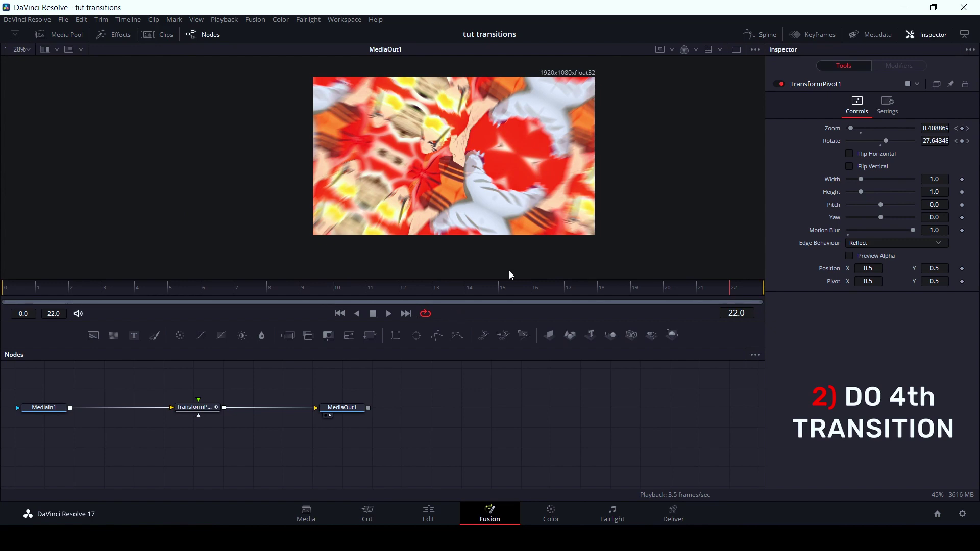
pyautogui.scroll(2, 492, 148)
pyautogui.moveTo(868, 281); pyautogui.dragTo(873, 285)
pyautogui.moveTo(934, 281)
pyautogui.mouseDown()
pyautogui.moveTo(944, 281)
pyautogui.moveTo(933, 280)
pyautogui.mouseUp()
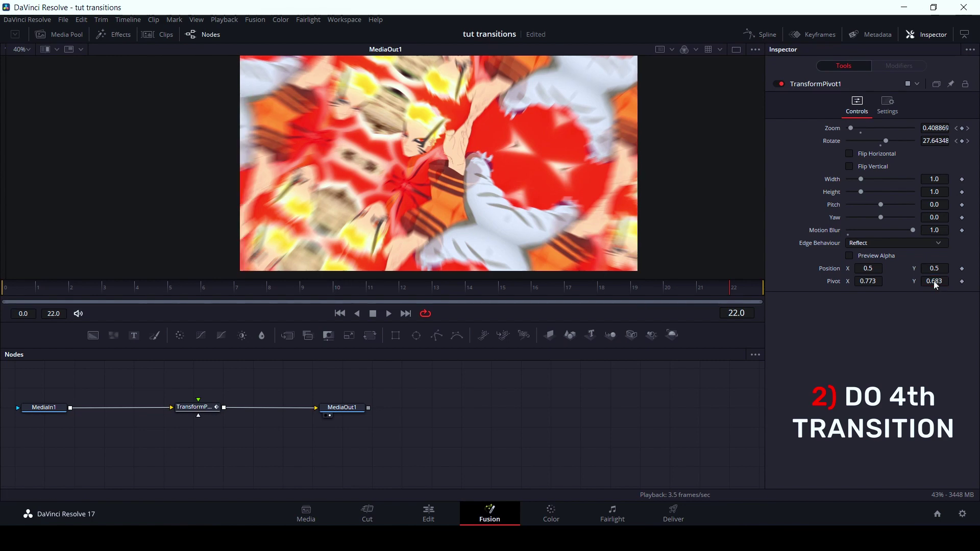
pyautogui.hotkey('shift', 'F7')
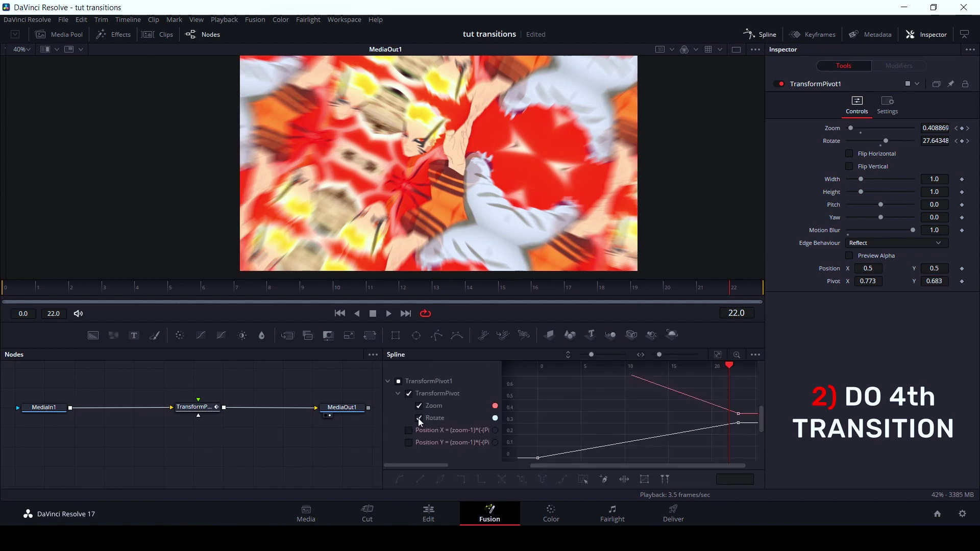
# Isolate the Zoom curve in the Spline editor and give it a steep ease-in to the last keyframe
pyautogui.click(414, 418)
pyautogui.click(418, 418)
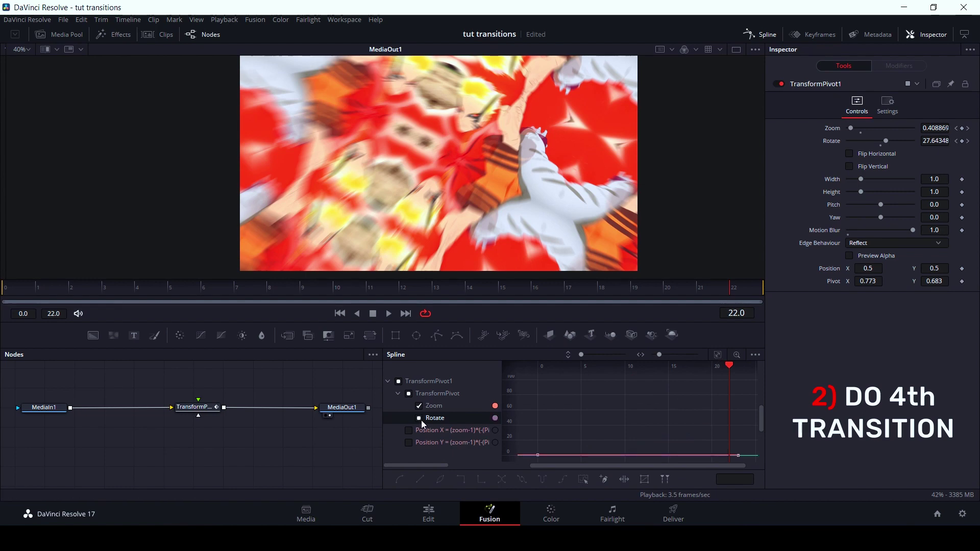
pyautogui.click(717, 354)
pyautogui.moveTo(671, 431); pyautogui.dragTo(738, 384)
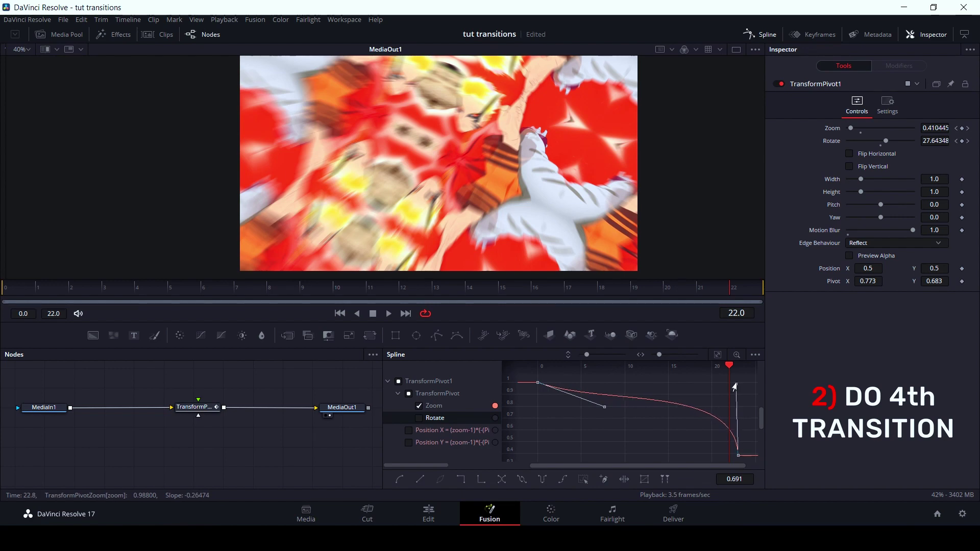
pyautogui.moveTo(605, 406); pyautogui.dragTo(722, 383)
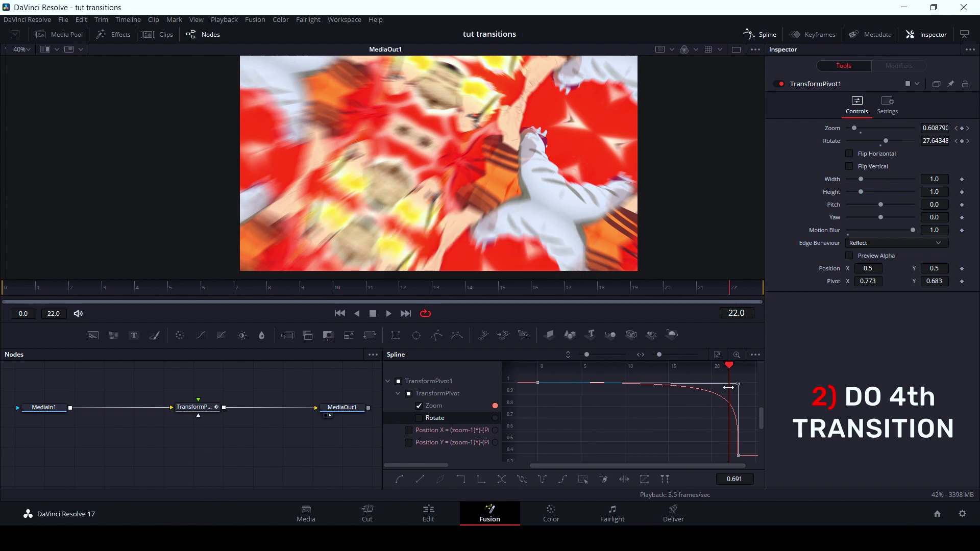
# Give the Rotate curve a steep ease-in at the end, then insert a Transform node before TransformPivot1
pyautogui.click(419, 417)
pyautogui.click(420, 405)
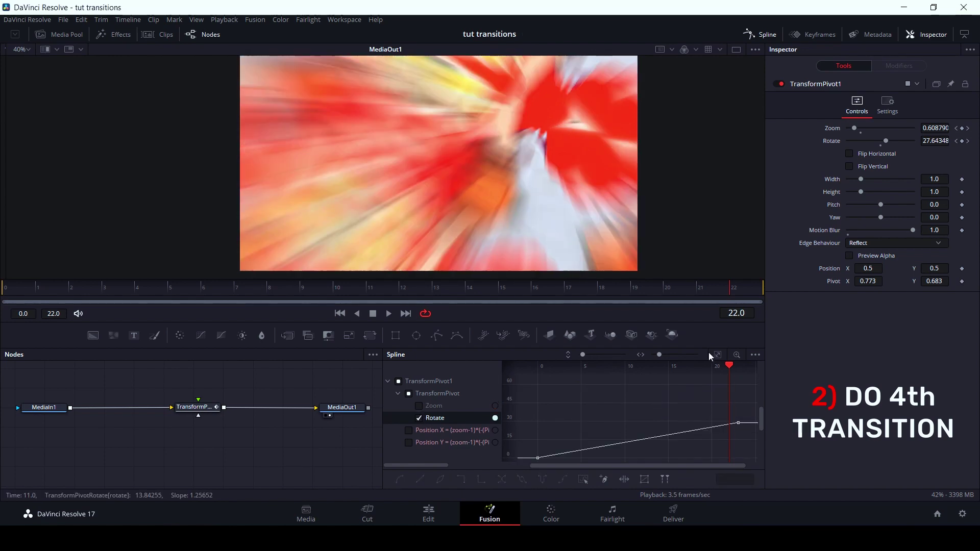
pyautogui.click(717, 354)
pyautogui.click(670, 401)
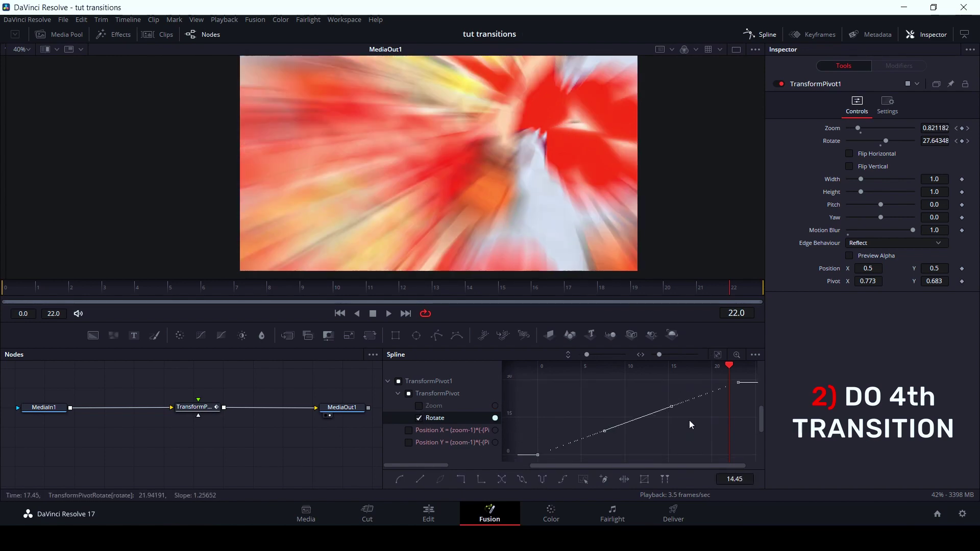
pyautogui.moveTo(673, 406); pyautogui.dragTo(746, 453)
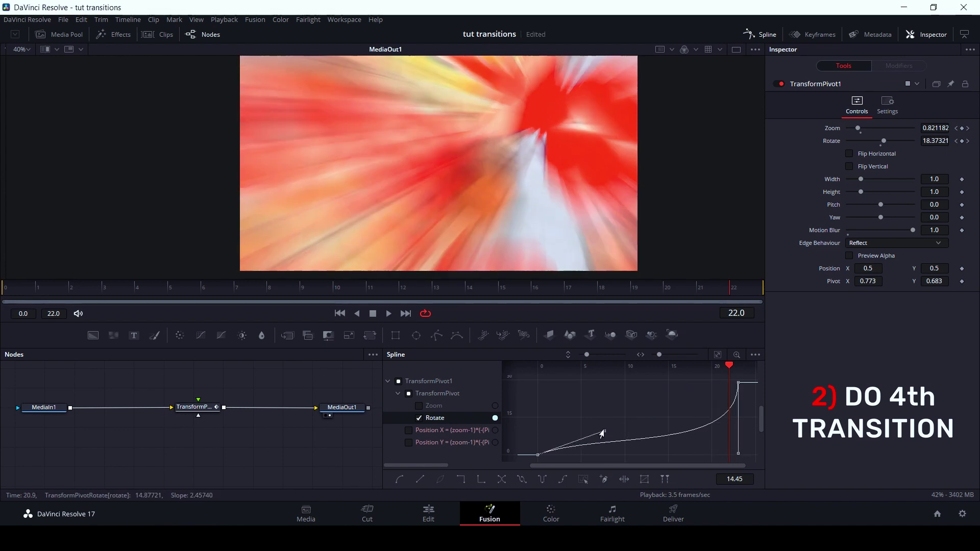
pyautogui.moveTo(602, 433); pyautogui.dragTo(735, 458)
pyautogui.click(736, 454)
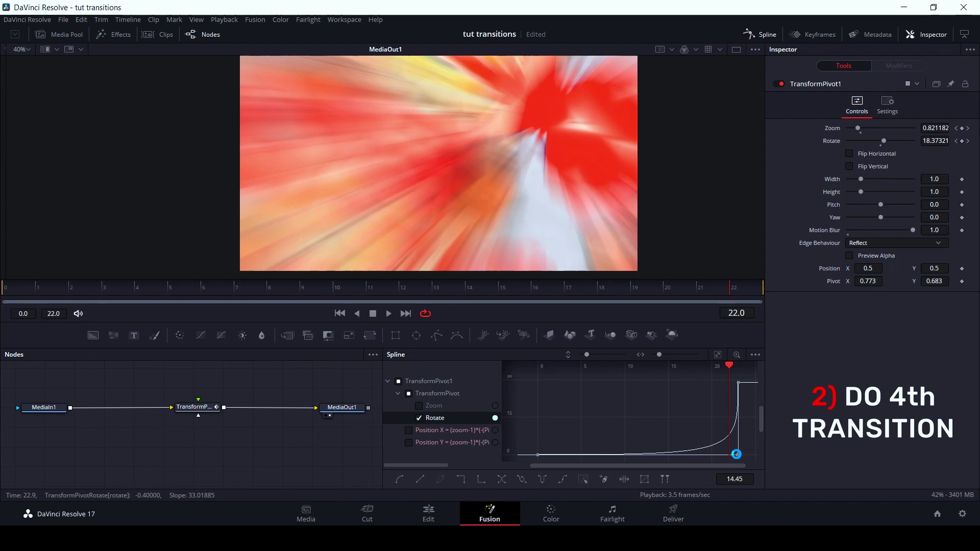
pyautogui.moveTo(641, 284)
pyautogui.mouseDown()
pyautogui.moveTo(459, 295)
pyautogui.moveTo(624, 285)
pyautogui.mouseUp()
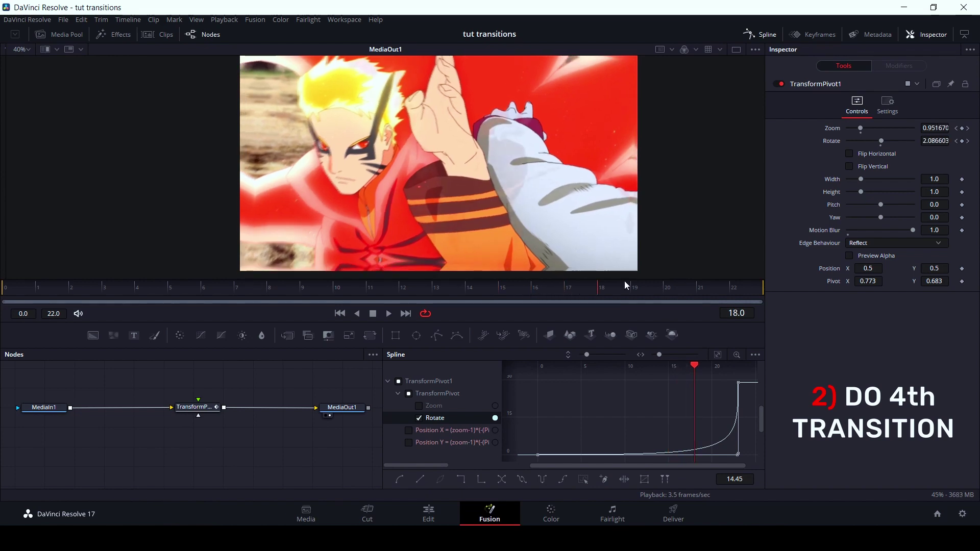
pyautogui.moveTo(350, 334); pyautogui.dragTo(149, 406)
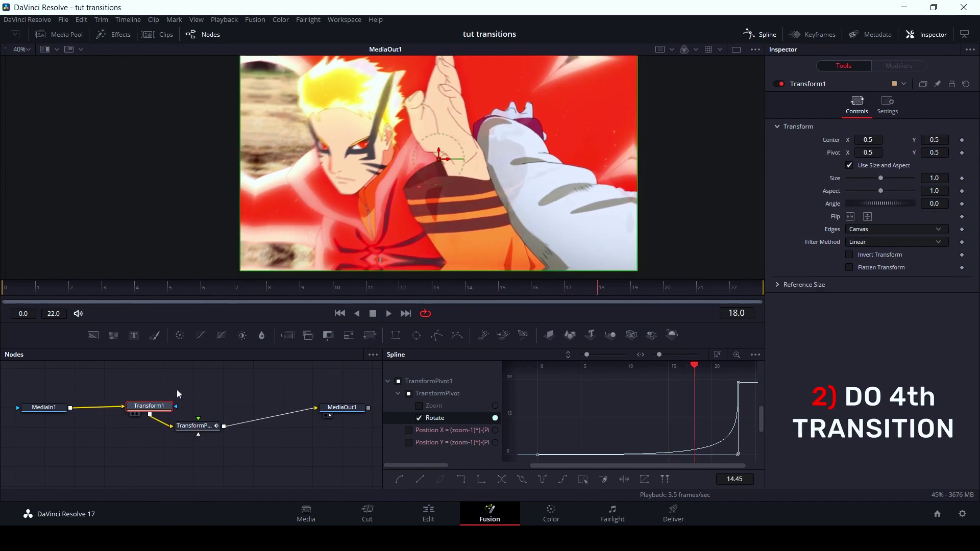
# Set Transform1 Size to 1.021 and scrub the transition to preview the spin-zoom
pyautogui.click(934, 178)
pyautogui.write('1.015')
pyautogui.press('Return')
pyautogui.write('1.021')
pyautogui.press('Return')
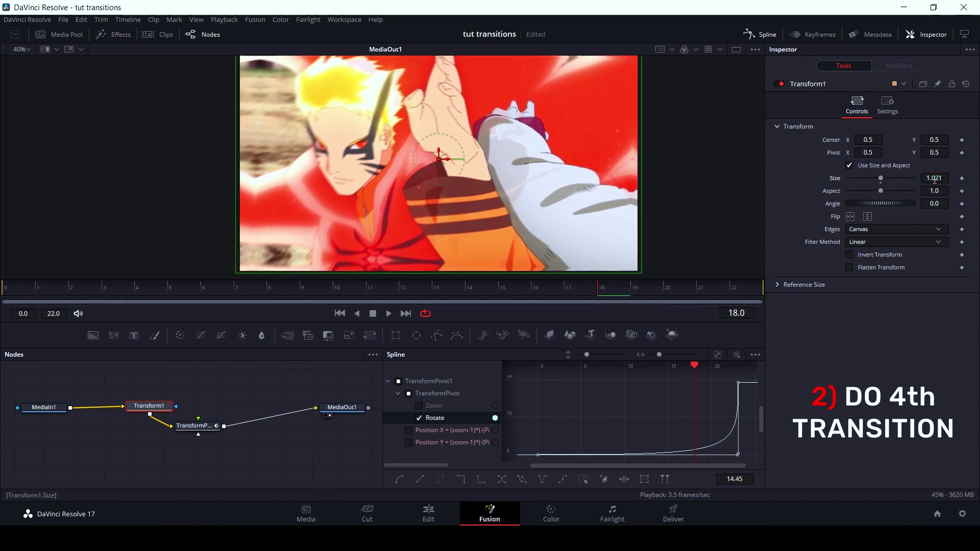
pyautogui.moveTo(534, 287); pyautogui.dragTo(398, 288)
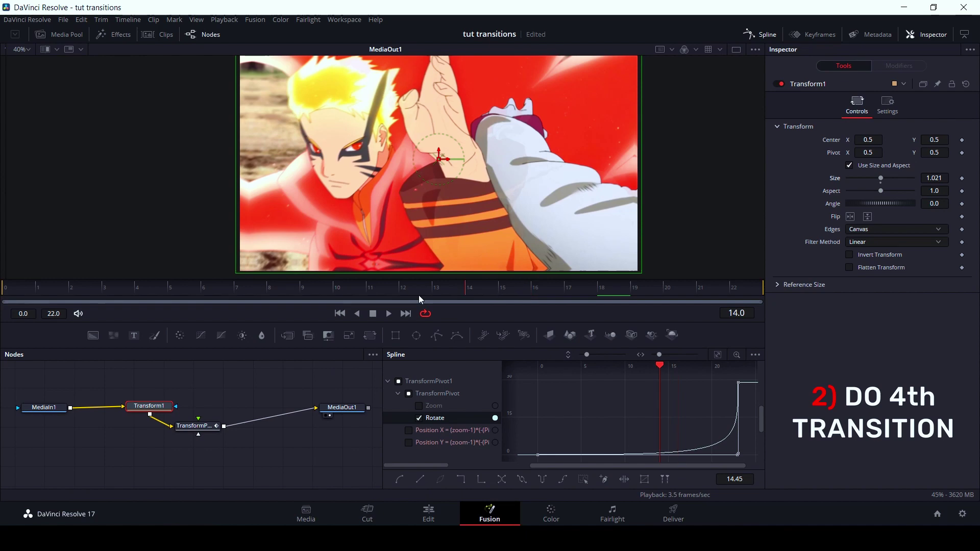
pyautogui.click(328, 386)
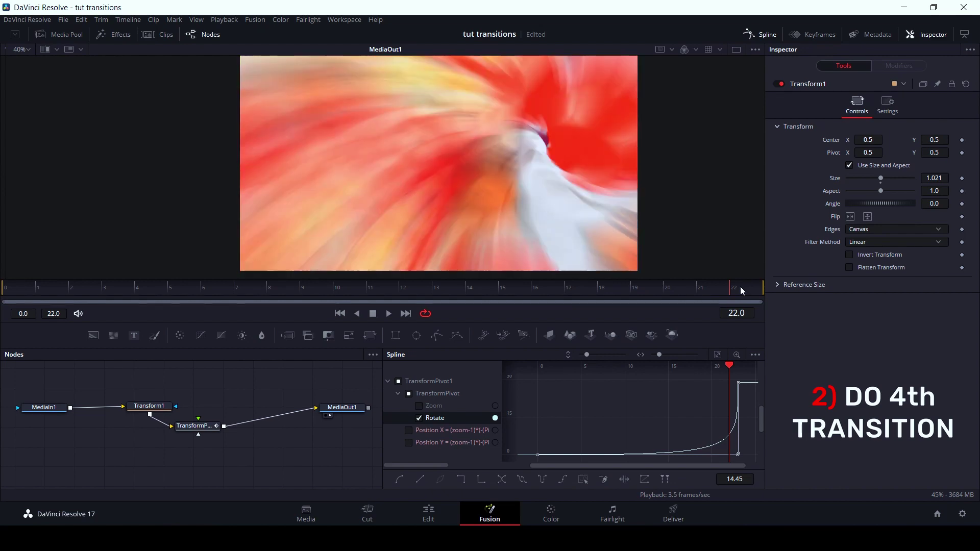
pyautogui.moveTo(552, 289)
pyautogui.mouseDown()
pyautogui.moveTo(662, 288)
pyautogui.moveTo(1, 289)
pyautogui.mouseUp()
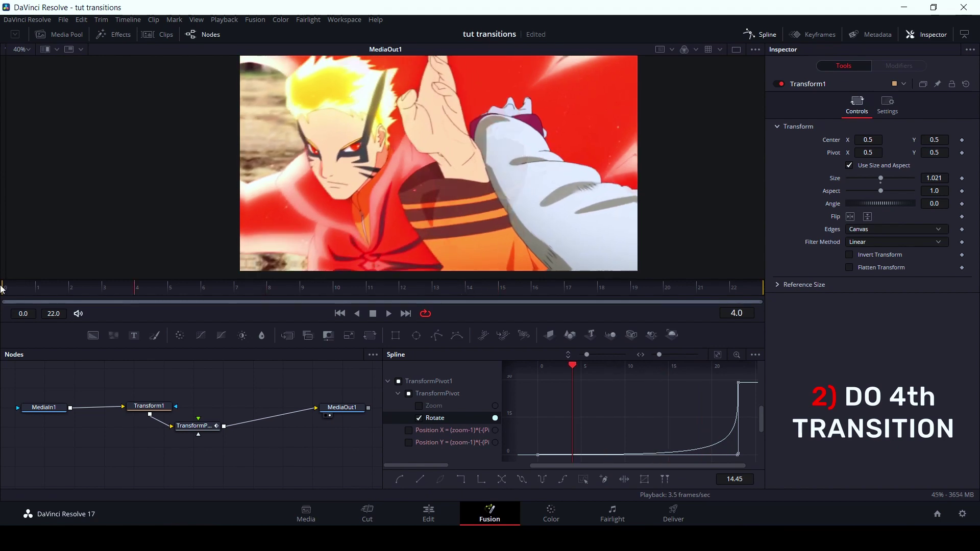
# Compare Replicate edge behaviour on TransformPivot1, revert to Reflect, and return to the Edit page
pyautogui.moveTo(54, 286); pyautogui.dragTo(335, 288)
pyautogui.click(194, 426)
pyautogui.click(550, 283)
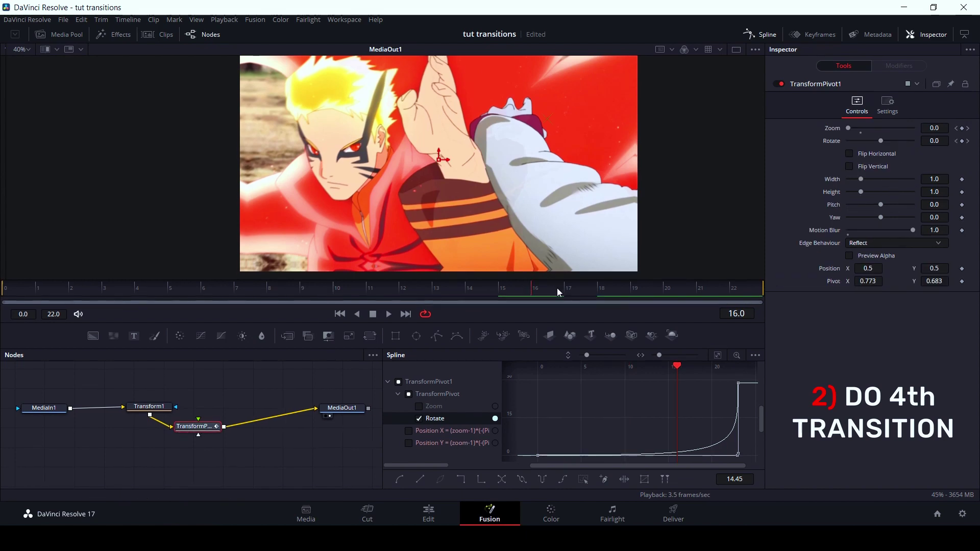
pyautogui.click(870, 244)
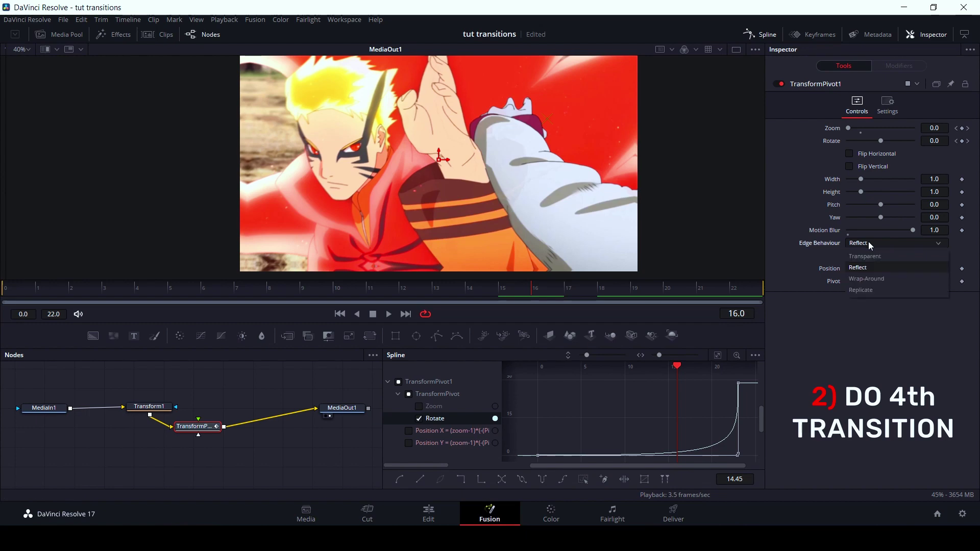
pyautogui.click(870, 289)
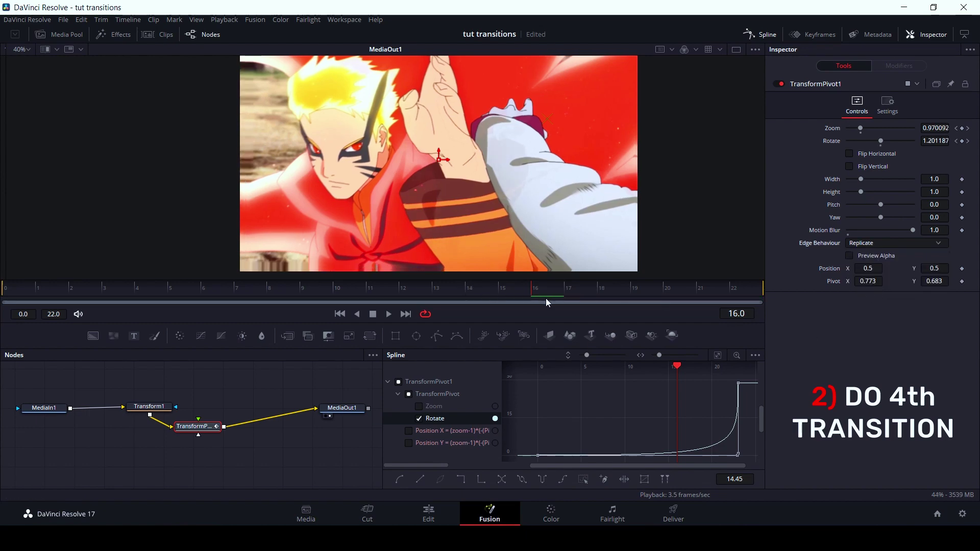
pyautogui.moveTo(565, 291); pyautogui.dragTo(676, 287)
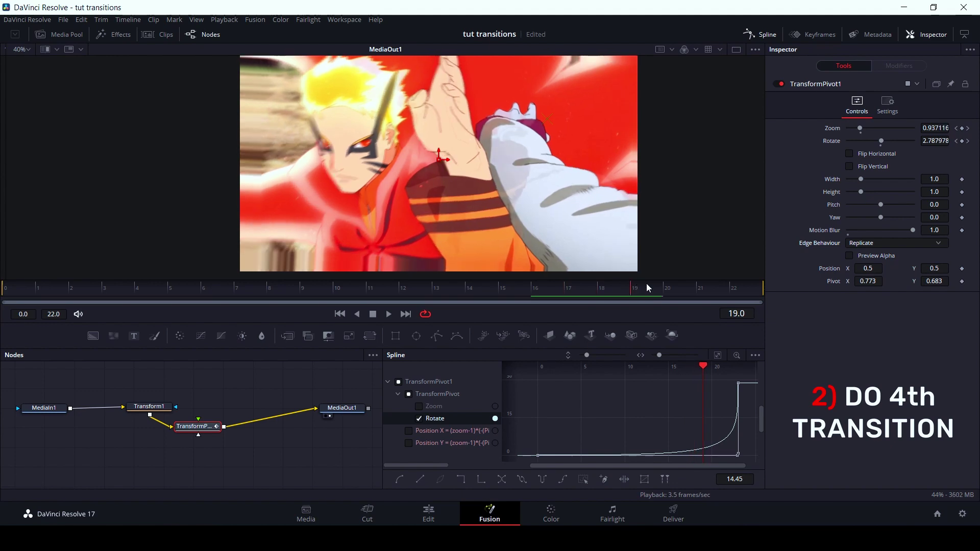
pyautogui.click(885, 245)
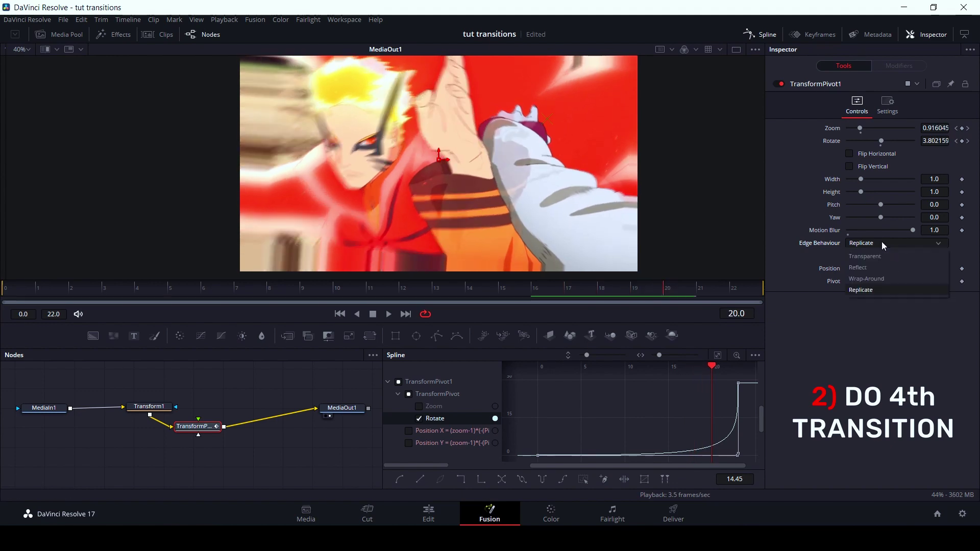
pyautogui.click(859, 268)
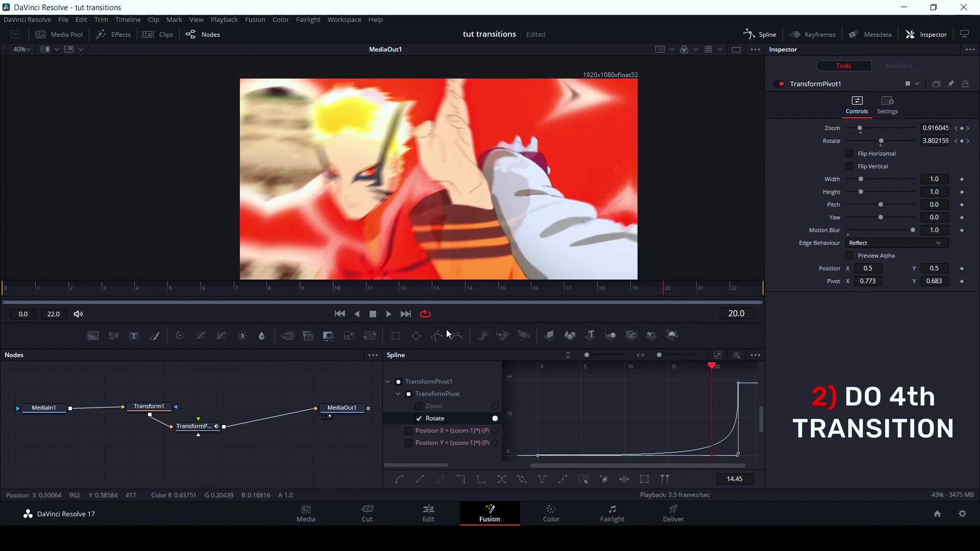
pyautogui.click(432, 511)
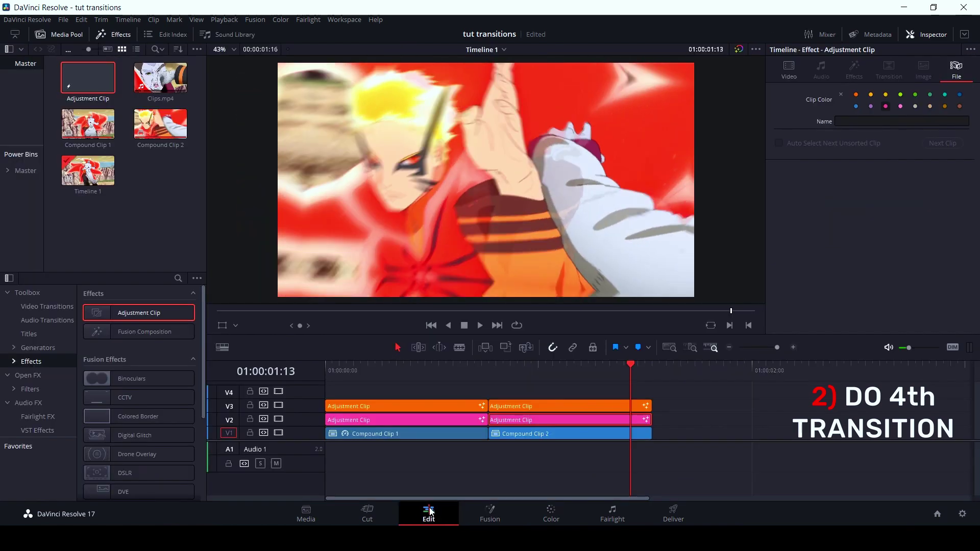
pyautogui.press('Right')
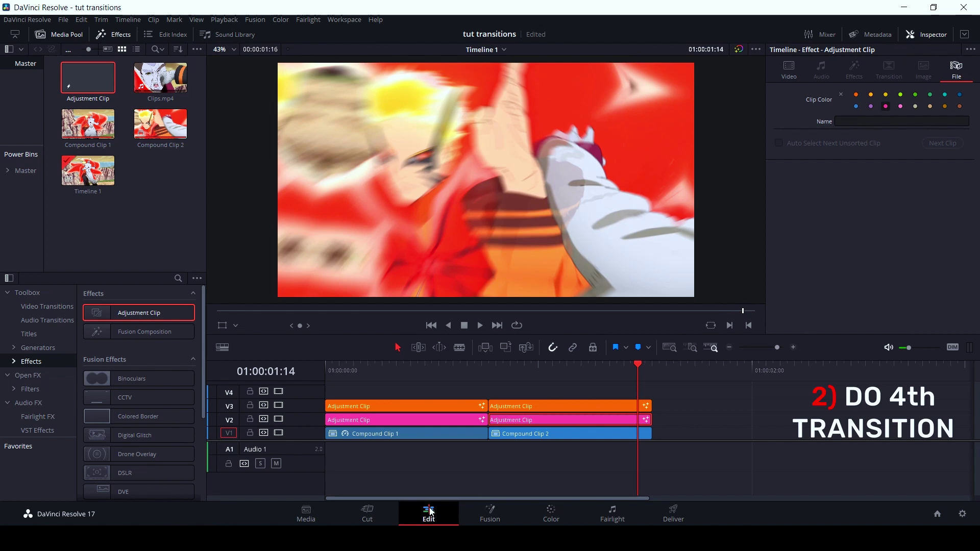
pyautogui.press('Right')
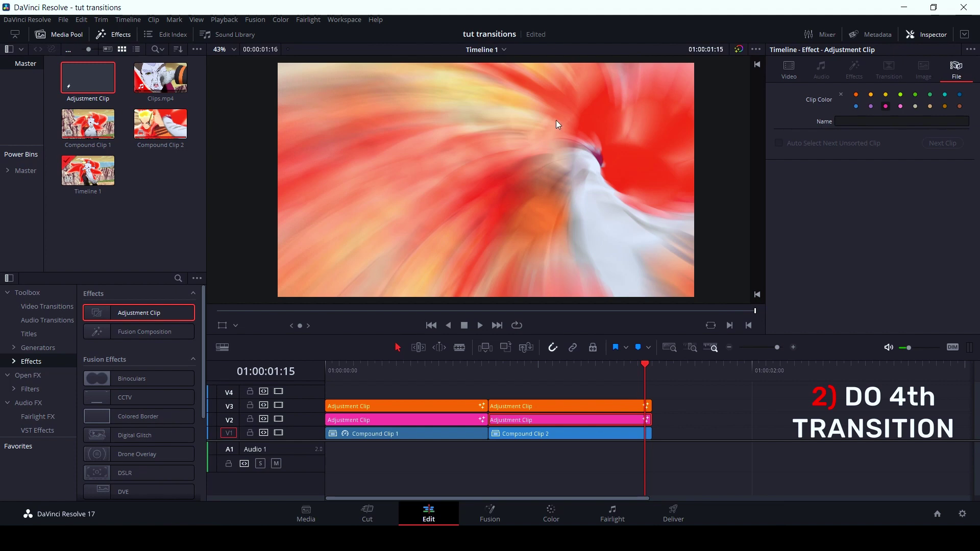
pyautogui.click(735, 420)
pyautogui.moveTo(454, 366); pyautogui.dragTo(464, 366)
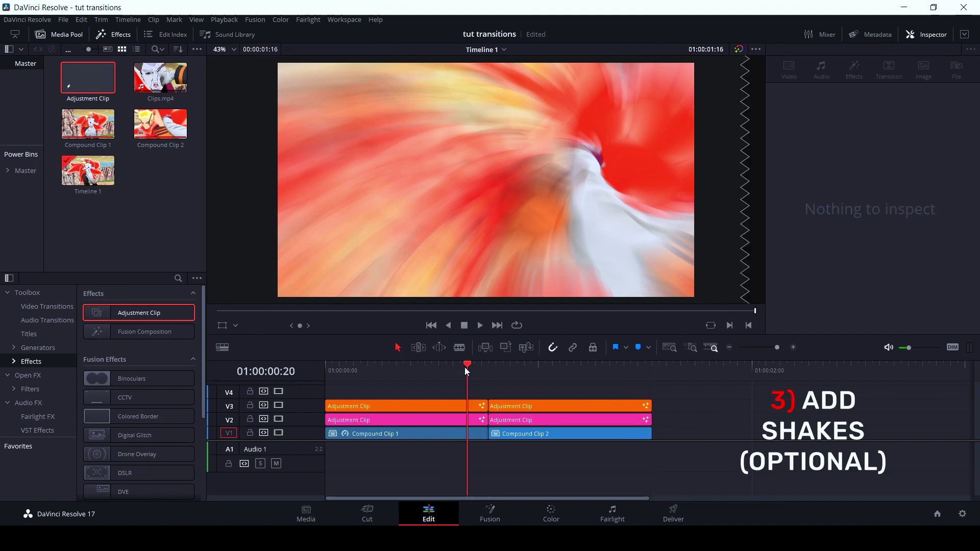
pyautogui.click(465, 368)
pyautogui.moveTo(464, 368); pyautogui.dragTo(638, 412)
pyautogui.moveTo(338, 371); pyautogui.dragTo(304, 370)
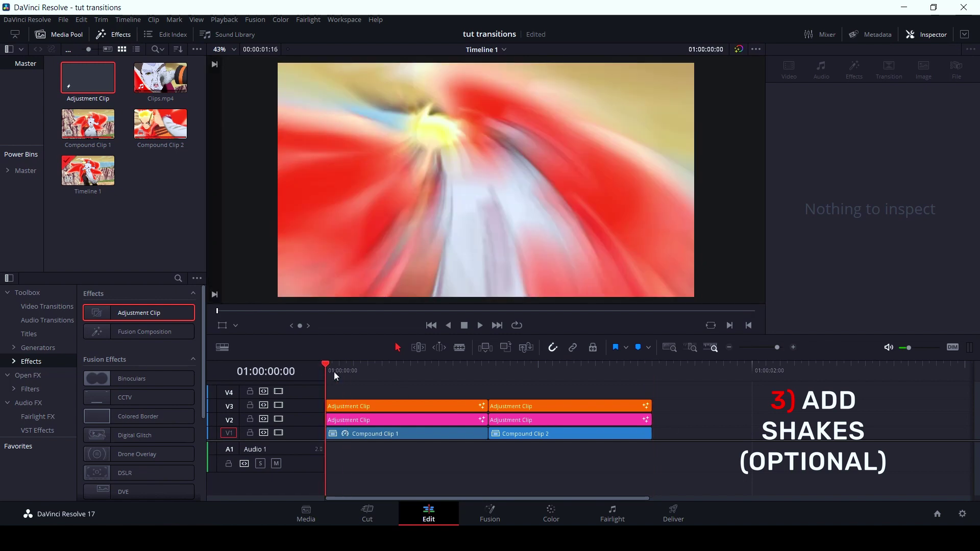
pyautogui.moveTo(333, 372); pyautogui.dragTo(488, 389)
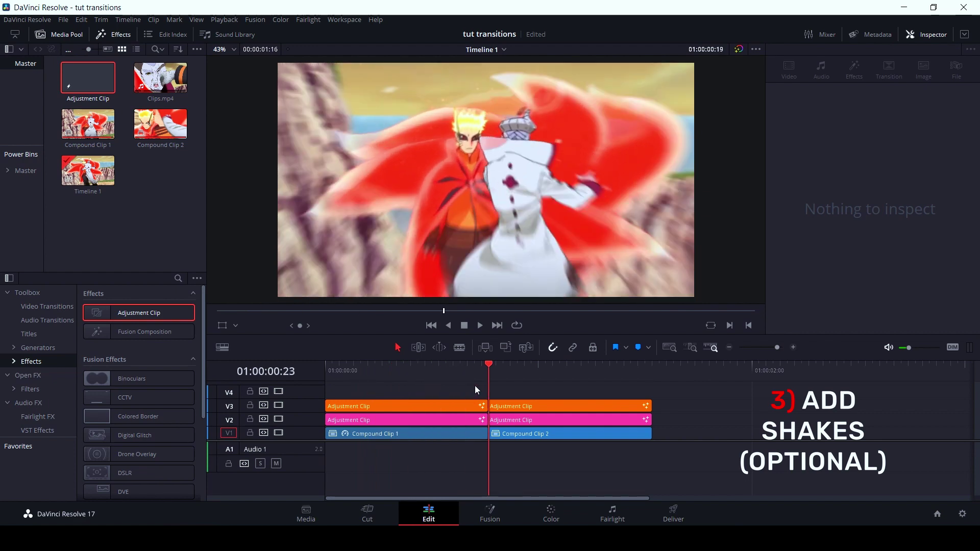
pyautogui.moveTo(488, 389); pyautogui.dragTo(609, 395)
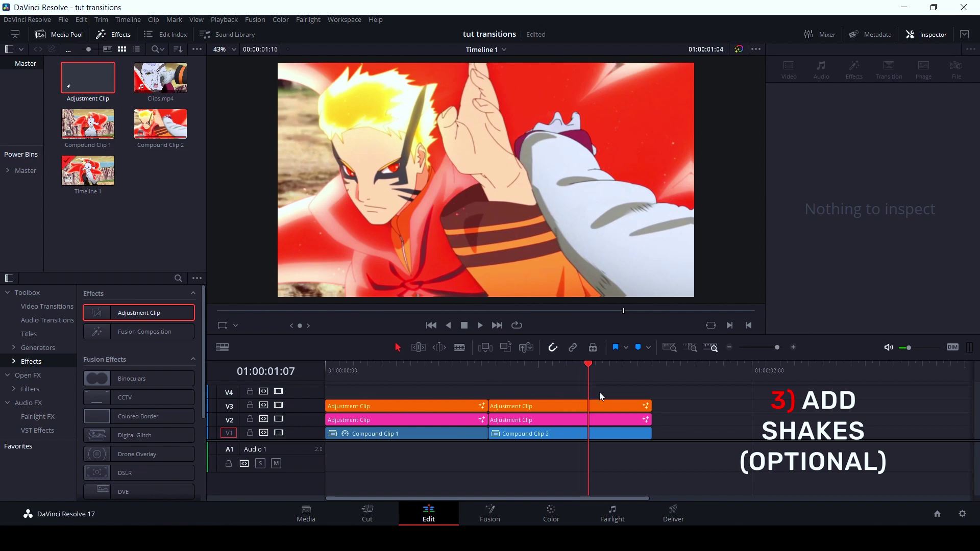
pyautogui.moveTo(609, 396); pyautogui.dragTo(639, 394)
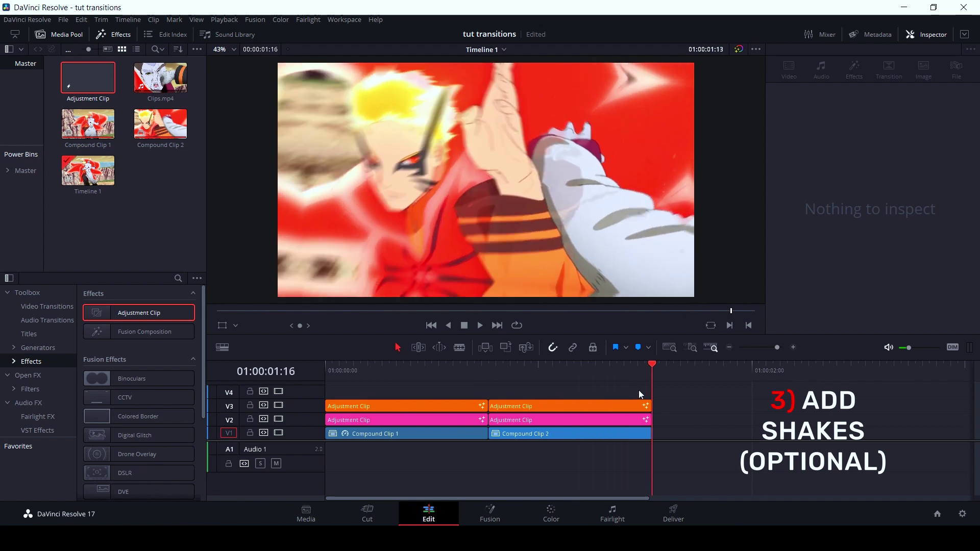
pyautogui.click(494, 377)
pyautogui.click(611, 409)
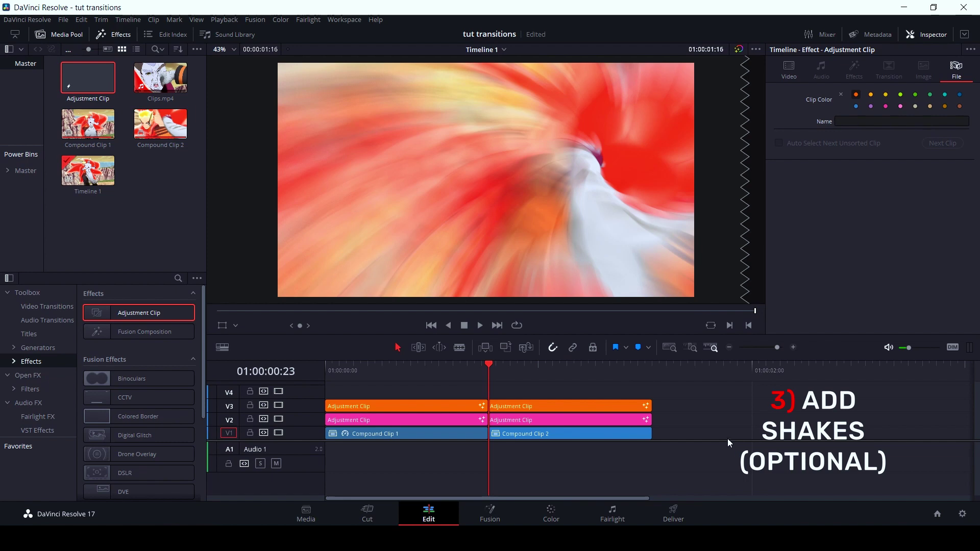
pyautogui.moveTo(486, 373)
pyautogui.mouseDown()
pyautogui.moveTo(527, 377)
pyautogui.moveTo(498, 379)
pyautogui.mouseUp()
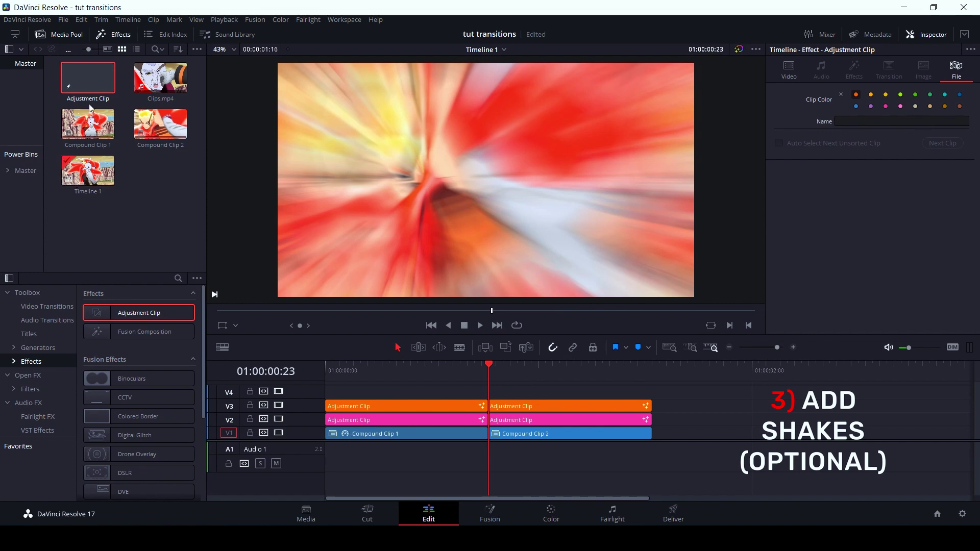
pyautogui.moveTo(88, 81)
pyautogui.mouseDown()
pyautogui.moveTo(501, 387)
pyautogui.moveTo(491, 393)
pyautogui.mouseUp()
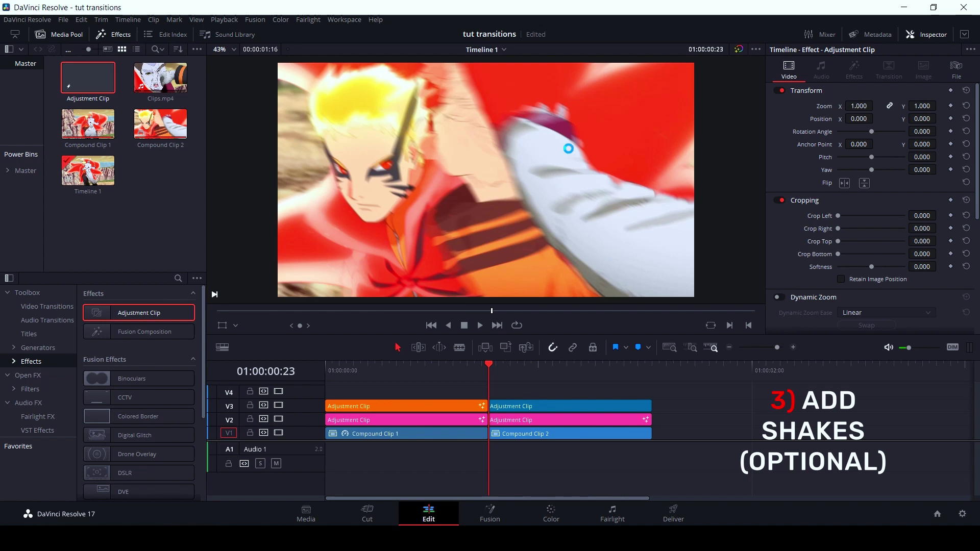
# Place two back-to-back adjustment clips from the timeline start on a new V5 track and save
pyautogui.hotkey('ctrl', 's')
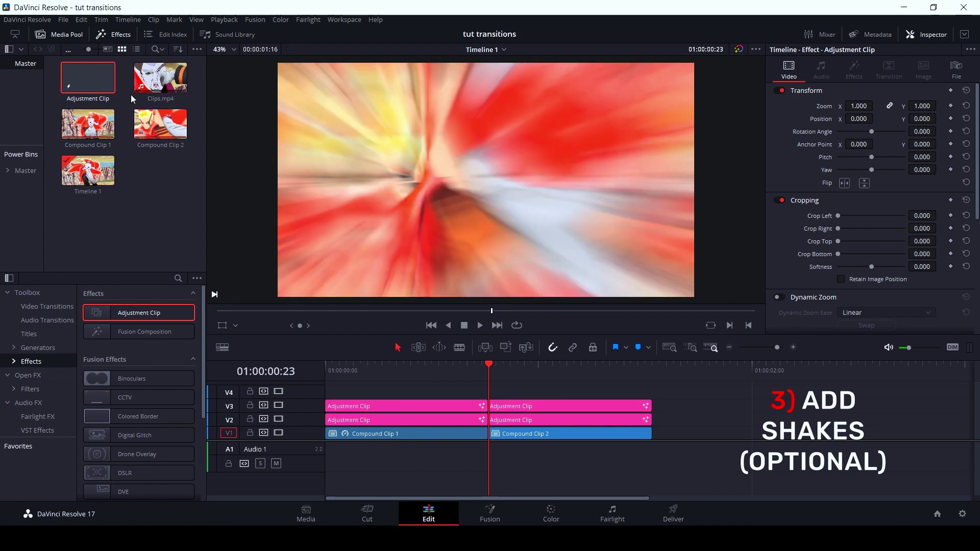
pyautogui.moveTo(88, 77); pyautogui.dragTo(690, 404)
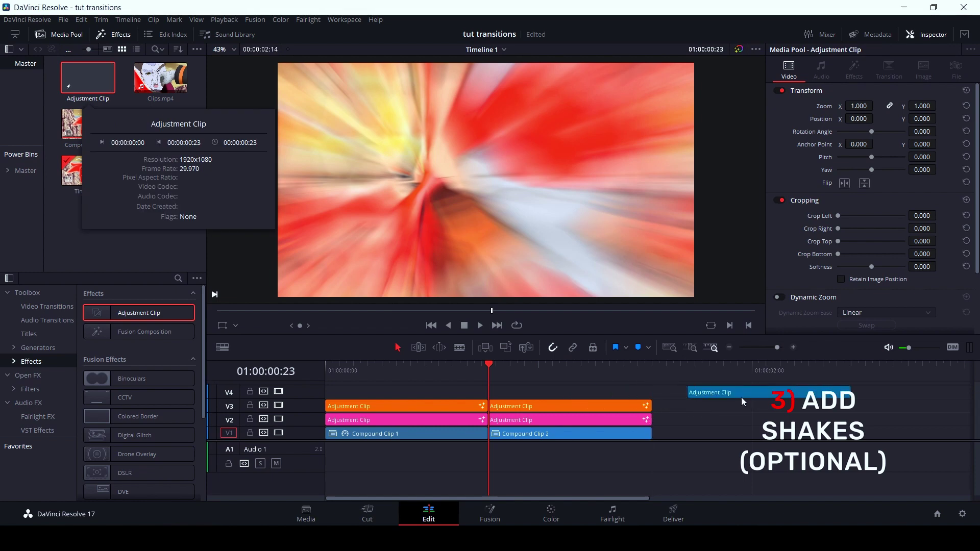
pyautogui.press(',')
pyautogui.moveTo(542, 387); pyautogui.dragTo(482, 386)
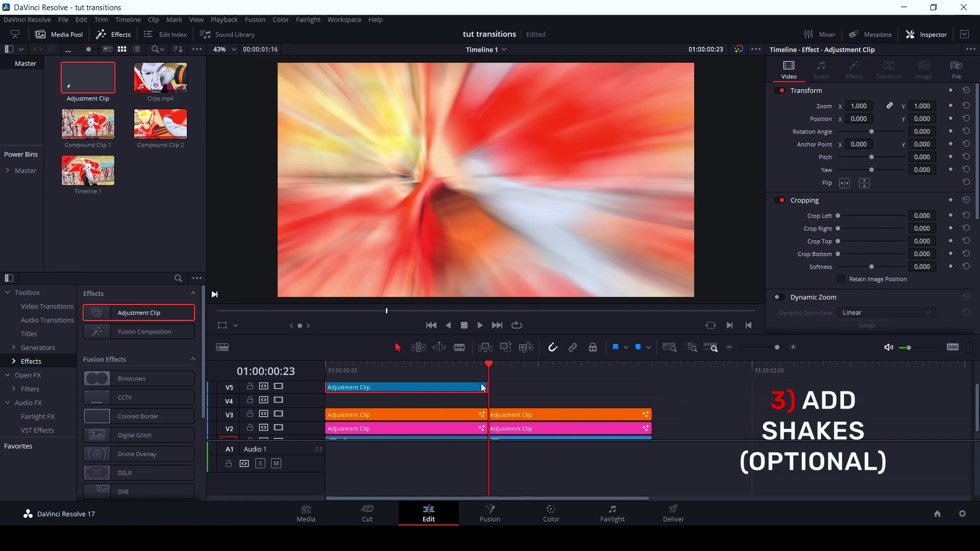
pyautogui.hotkey('ctrl', 'v')
pyautogui.moveTo(427, 368); pyautogui.dragTo(295, 373)
pyautogui.hotkey('ctrl', 's')
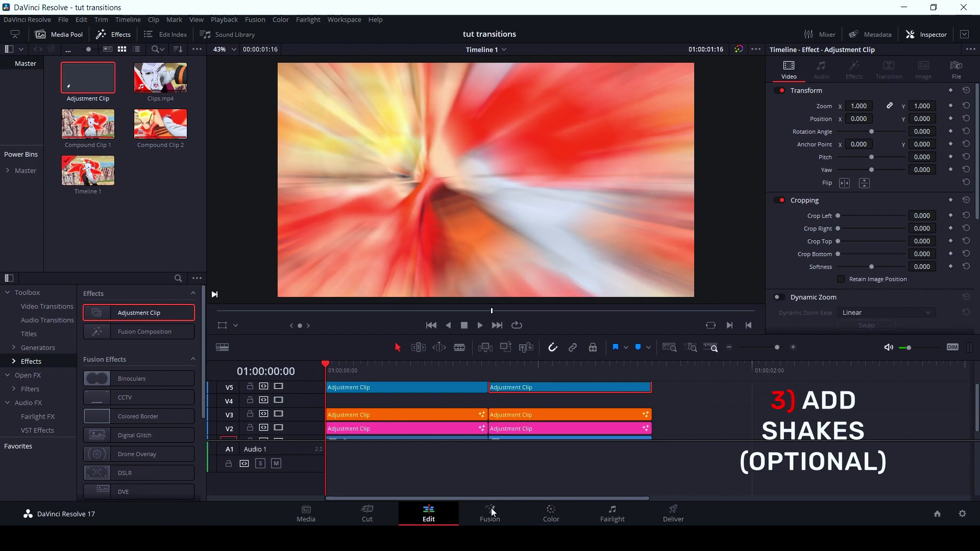
# Insert the side-twitch shake setting between MediaIn and MediaOut of the first V5 adjustment clip
pyautogui.click(493, 512)
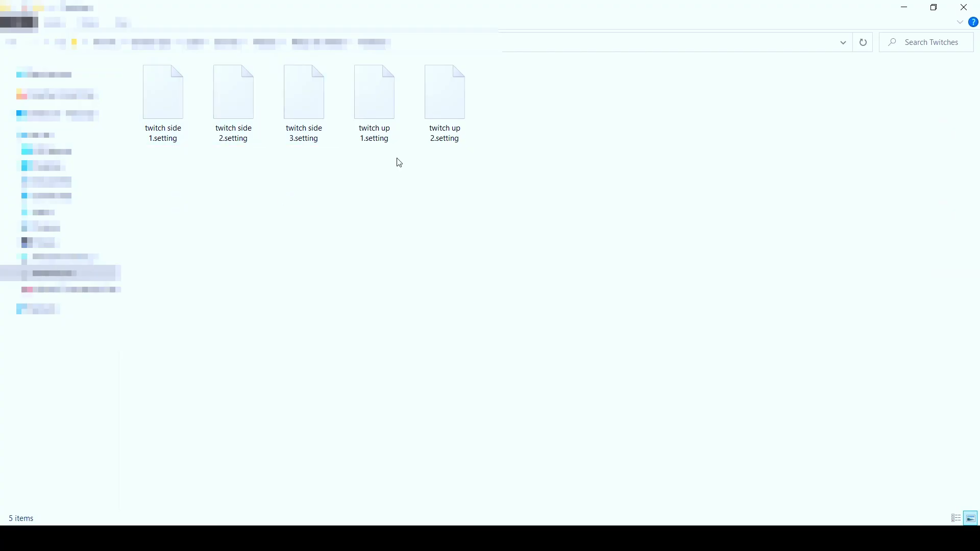
pyautogui.moveTo(400, 142)
pyautogui.mouseDown()
pyautogui.moveTo(475, 317)
pyautogui.moveTo(386, 131)
pyautogui.mouseUp()
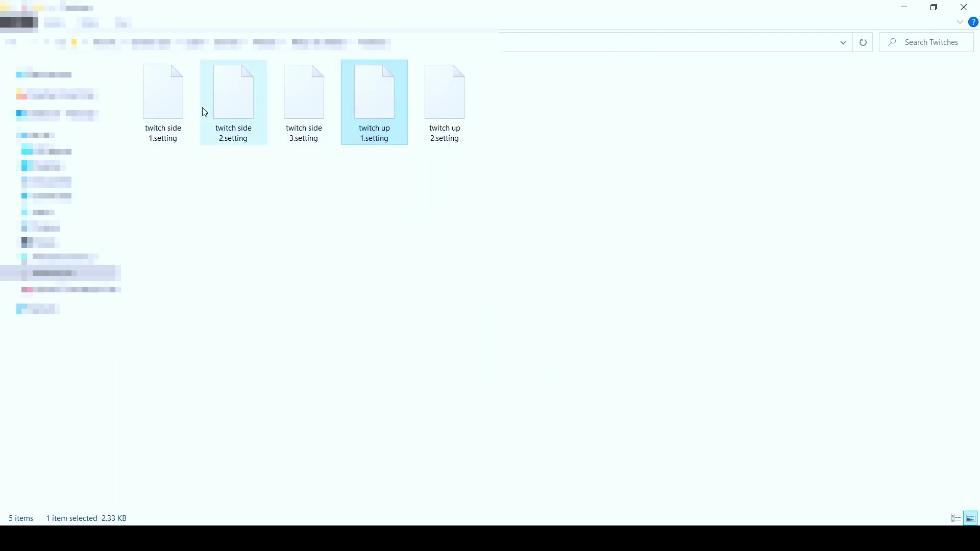
pyautogui.moveTo(164, 97); pyautogui.dragTo(189, 408)
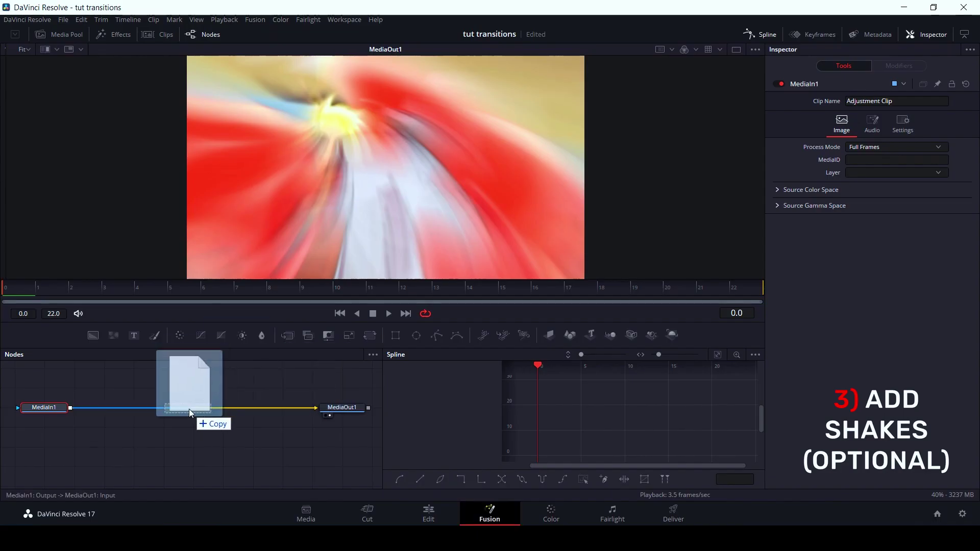
pyautogui.moveTo(189, 409); pyautogui.dragTo(191, 409)
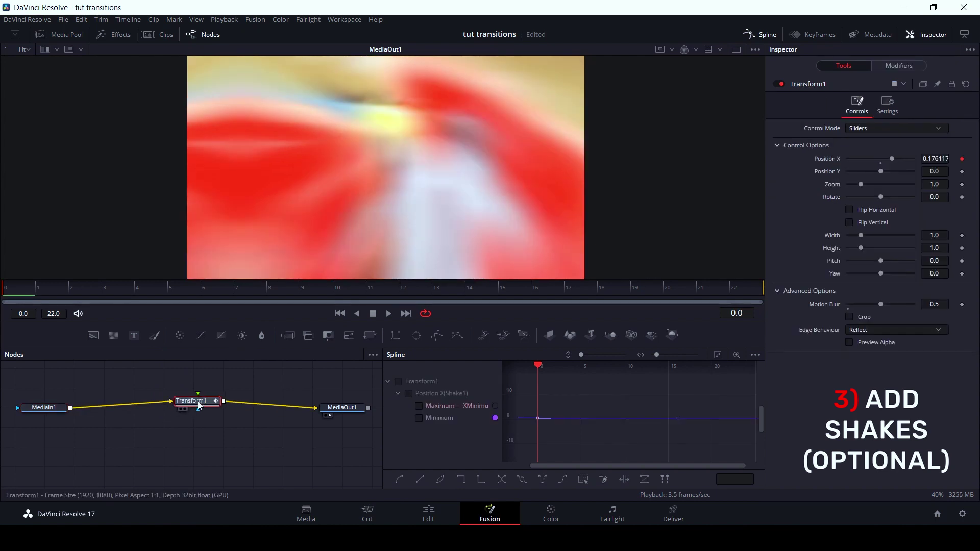
pyautogui.click(312, 459)
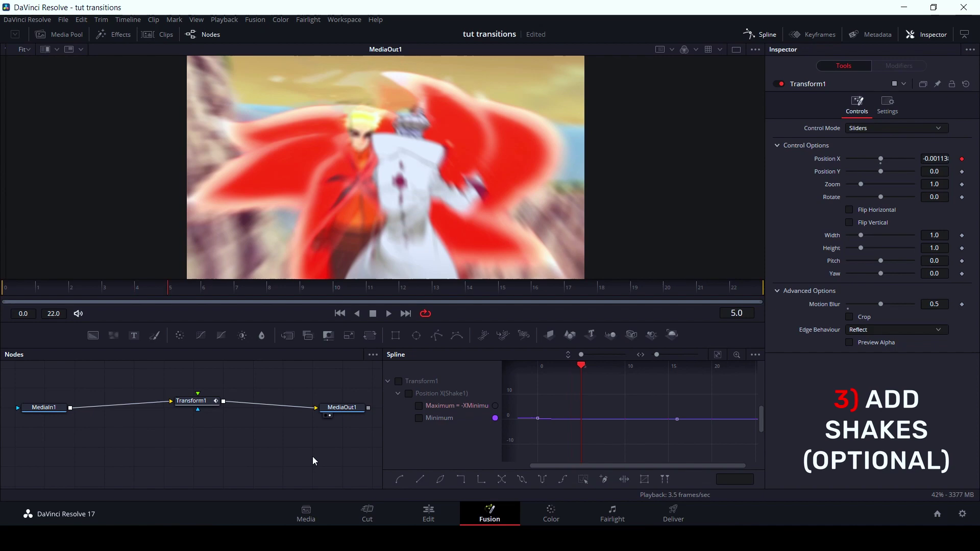
pyautogui.click(439, 512)
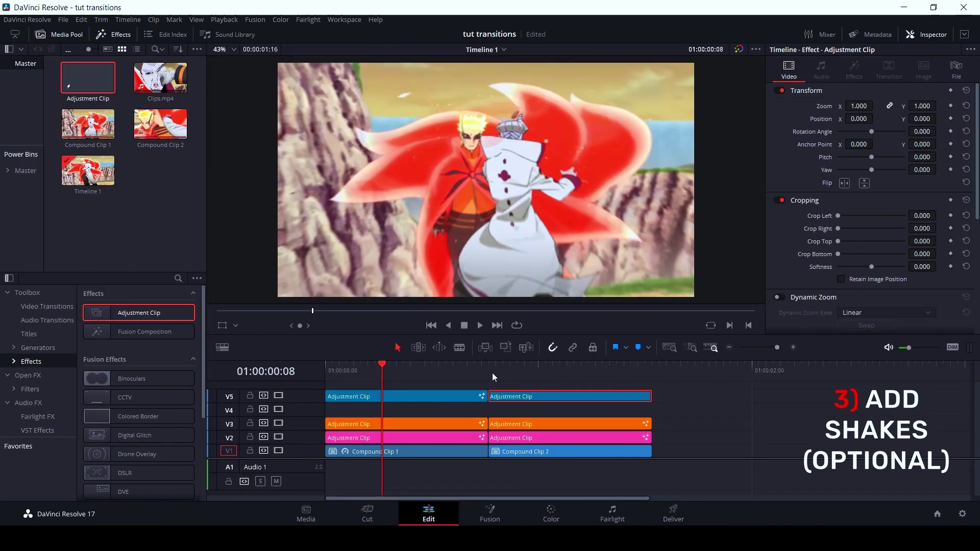
pyautogui.click(492, 373)
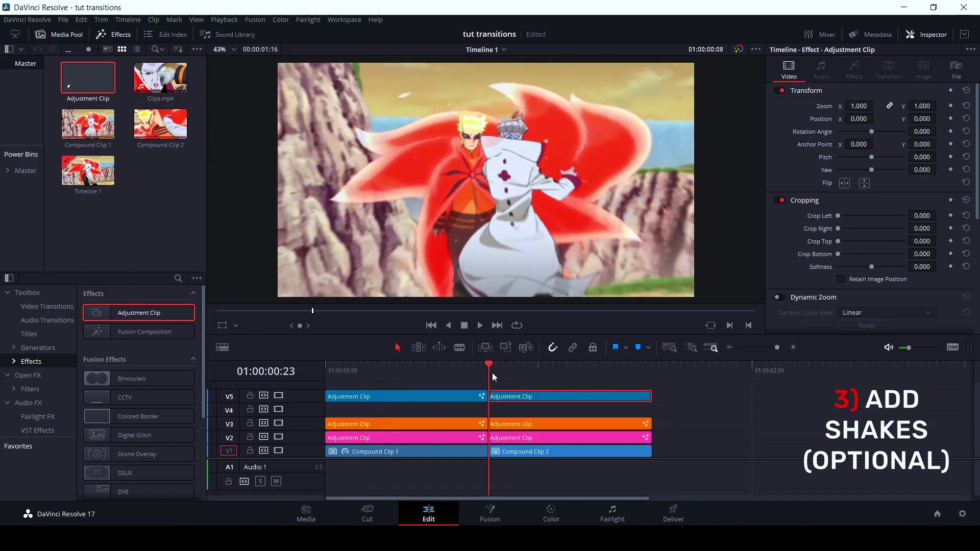
# Insert twitch up 1.setting into the second V5 clip's node graph and preview the vertical shake
pyautogui.click(486, 513)
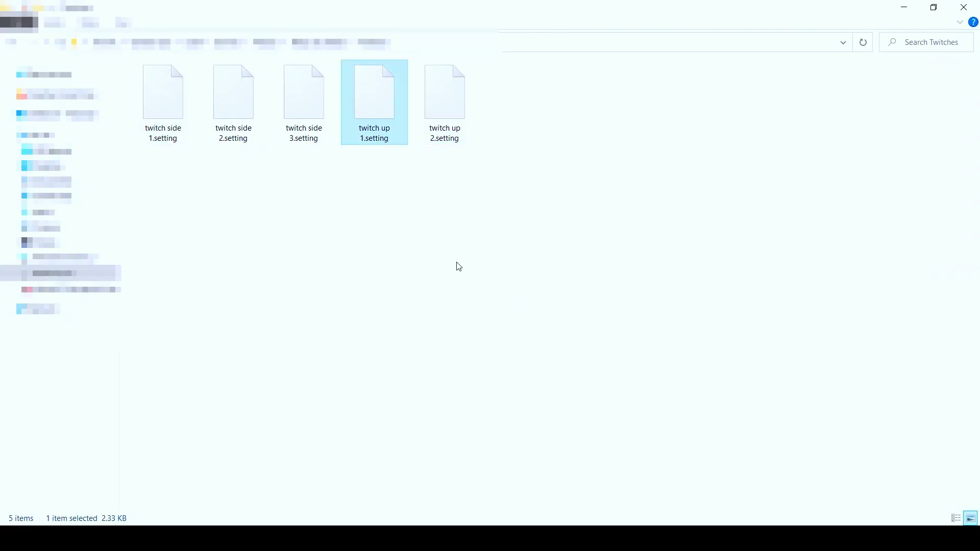
pyautogui.moveTo(374, 97); pyautogui.dragTo(490, 499)
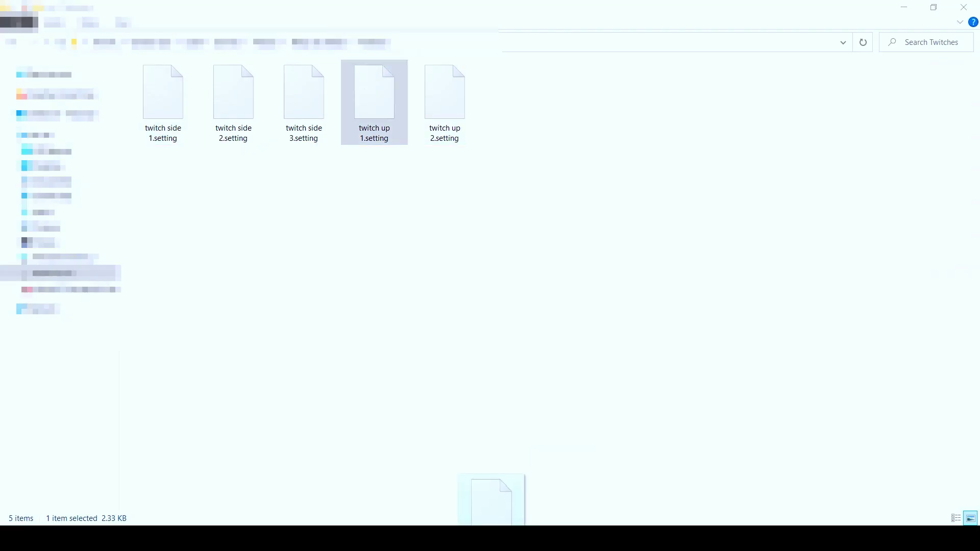
pyautogui.moveTo(490, 499); pyautogui.dragTo(198, 408)
pyautogui.moveTo(50, 289)
pyautogui.mouseDown()
pyautogui.moveTo(346, 296)
pyautogui.moveTo(29, 295)
pyautogui.mouseUp()
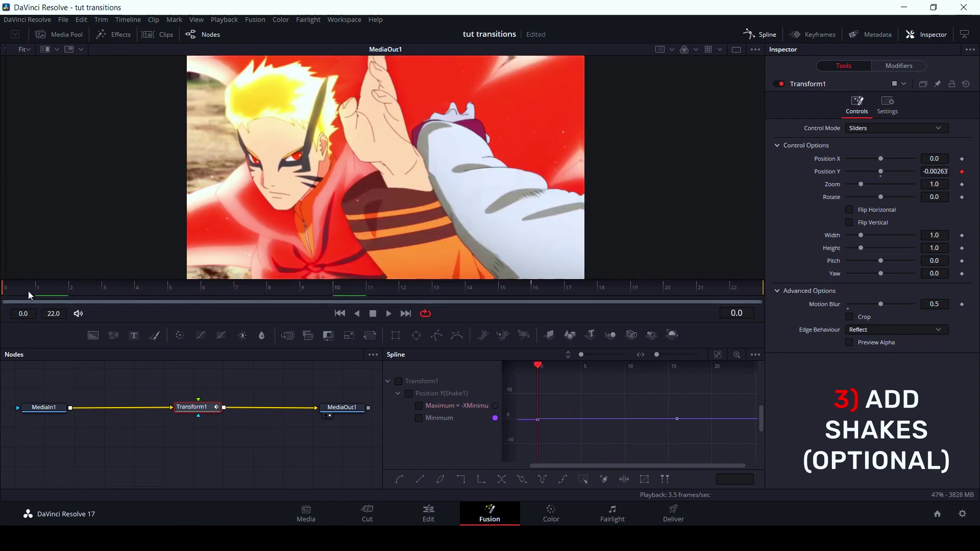
# On the Edit page, clear the clip selection and park the playhead at 00:00
pyautogui.click(438, 515)
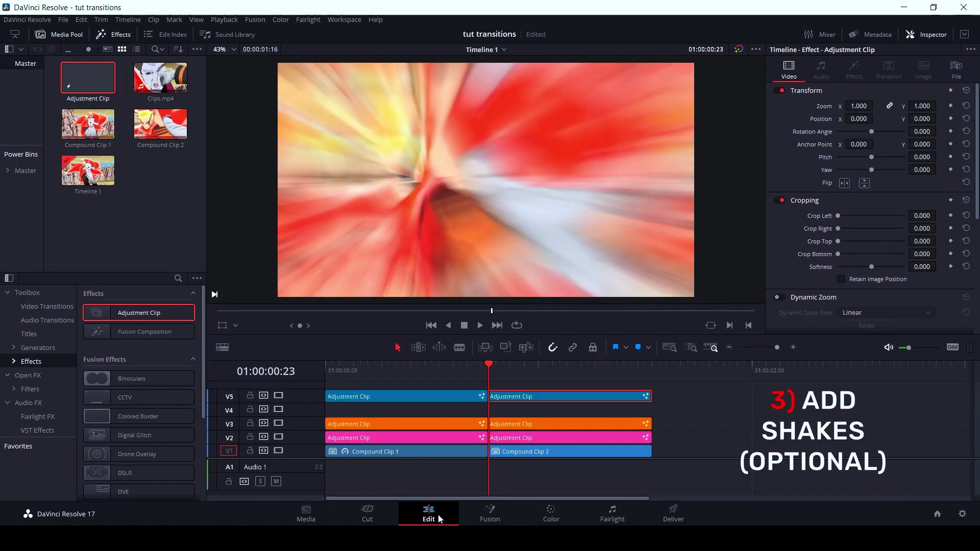
pyautogui.click(777, 431)
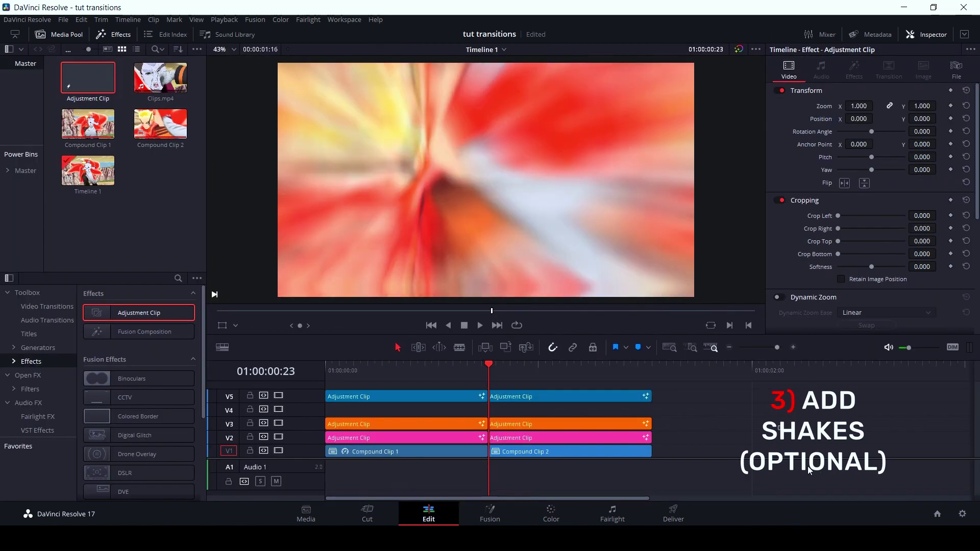
pyautogui.click(326, 371)
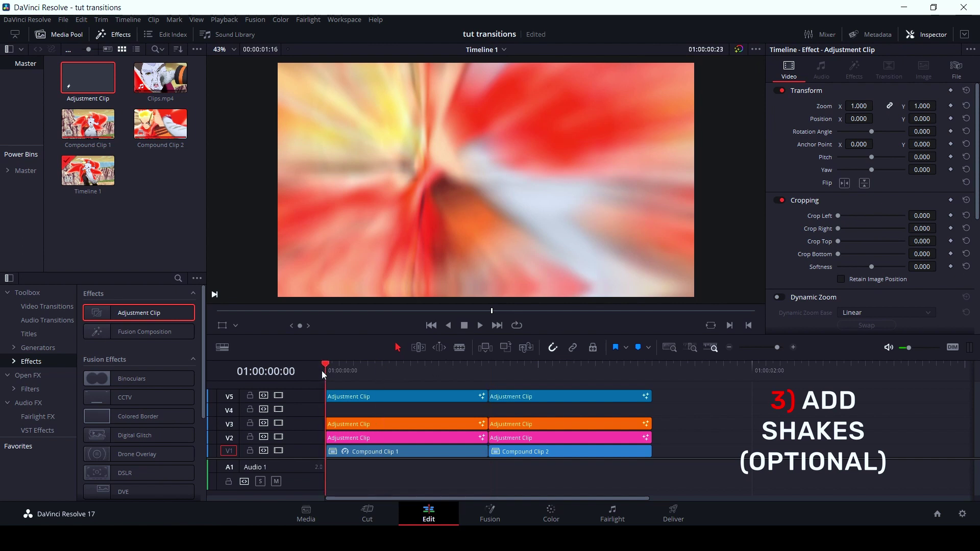